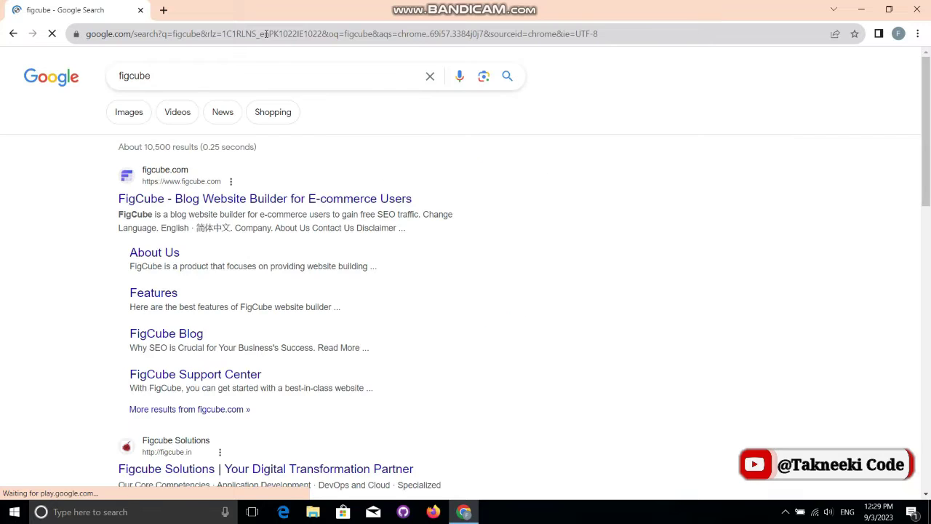
Step: Highlight the top FigCube result in the Google results for figcube
drag(69, 148, 203, 183)
Step: Open the figcube.com website from the Google search result
click(96, 183)
drag(119, 198, 353, 201)
click(210, 203)
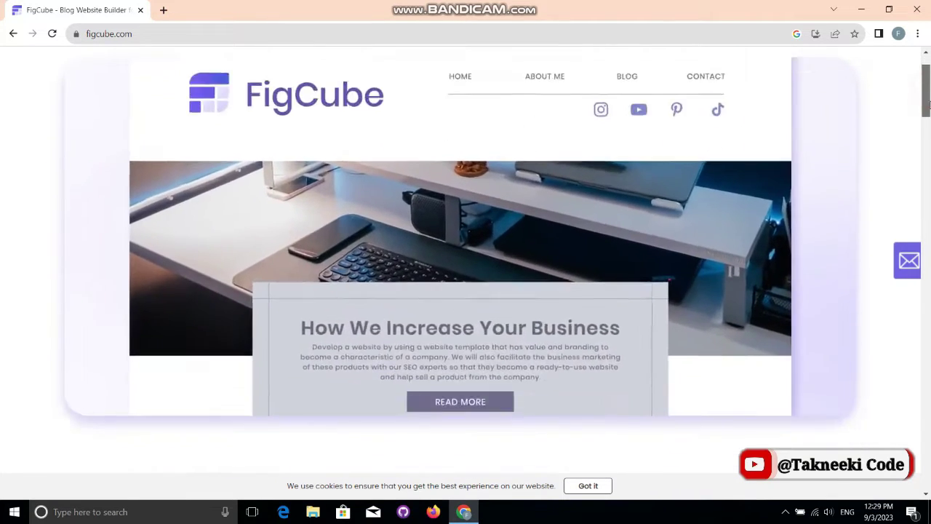
Step: Scroll down the homepage and cycle through the template showcase carousel
drag(927, 100, 928, 169)
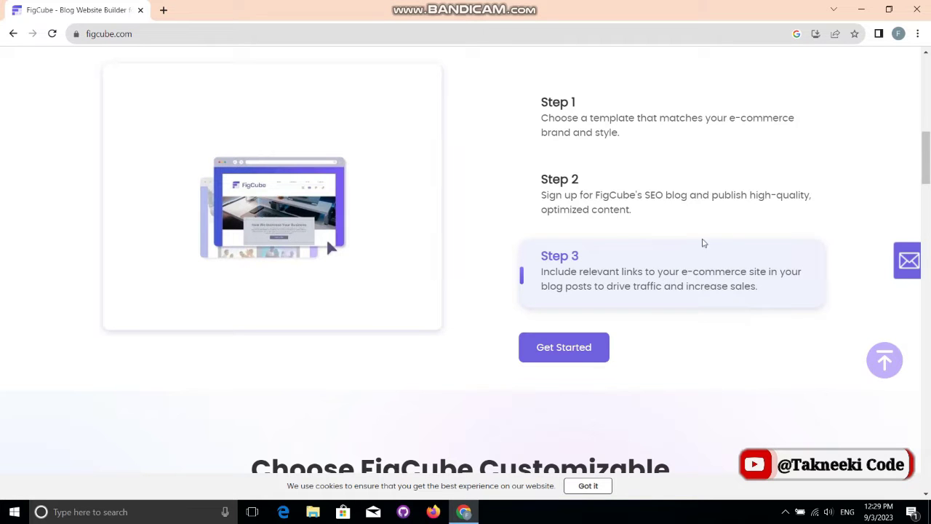
drag(926, 178, 919, 235)
click(846, 275)
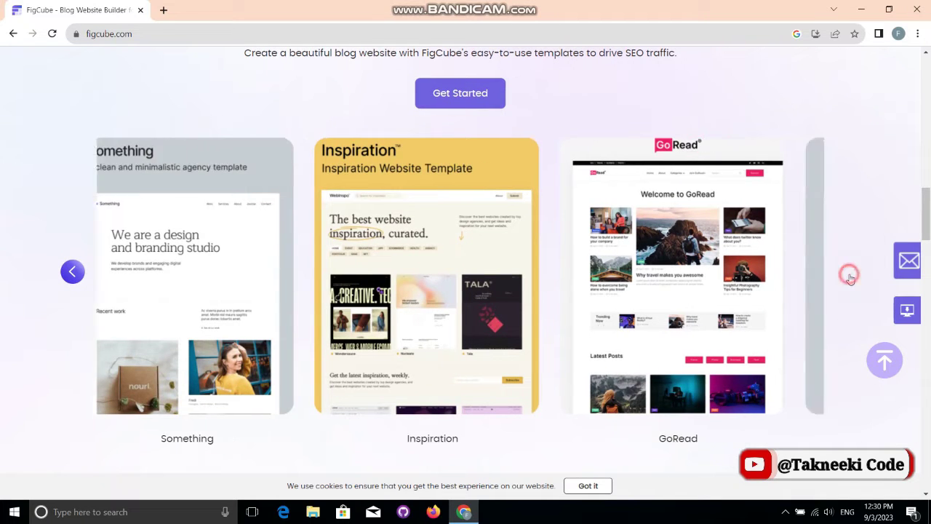
click(849, 277)
click(849, 276)
click(849, 277)
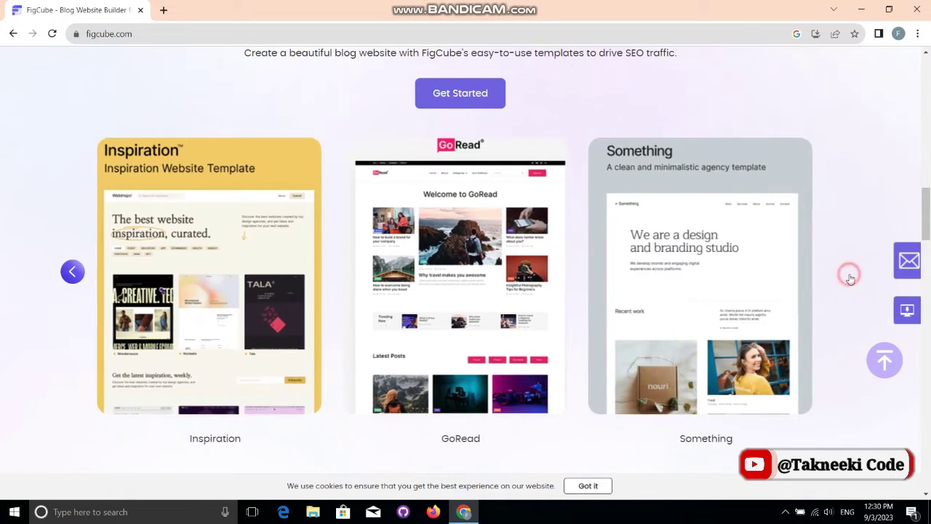
click(849, 277)
click(849, 276)
click(849, 276)
click(849, 276)
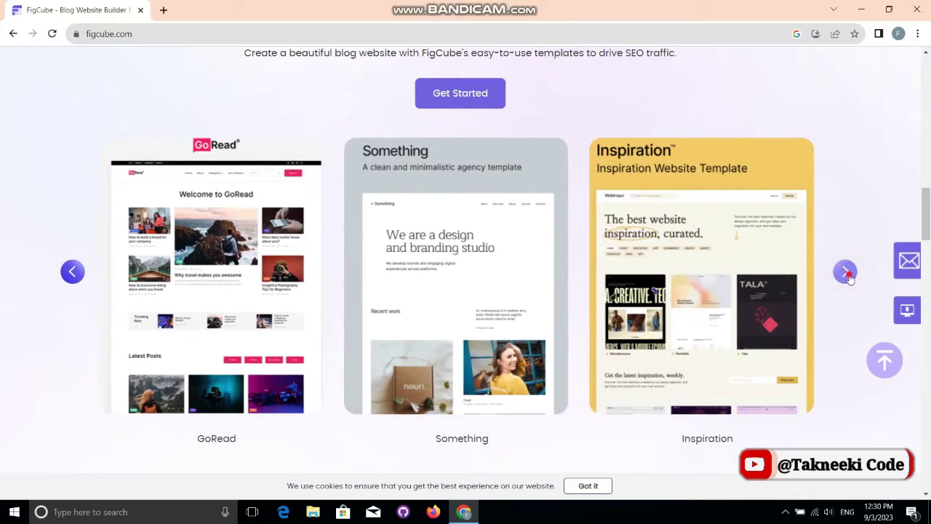
click(849, 277)
click(849, 277)
click(849, 276)
click(849, 276)
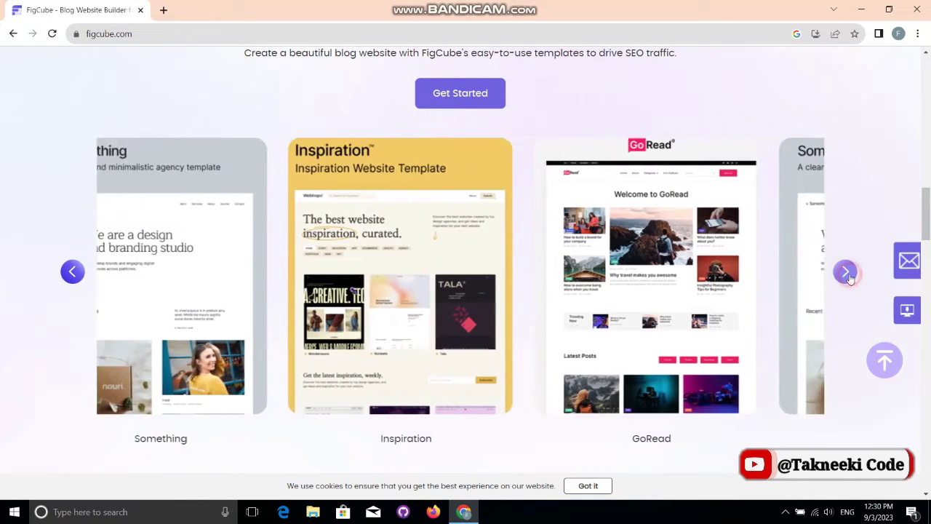
click(846, 272)
click(846, 272)
click(847, 274)
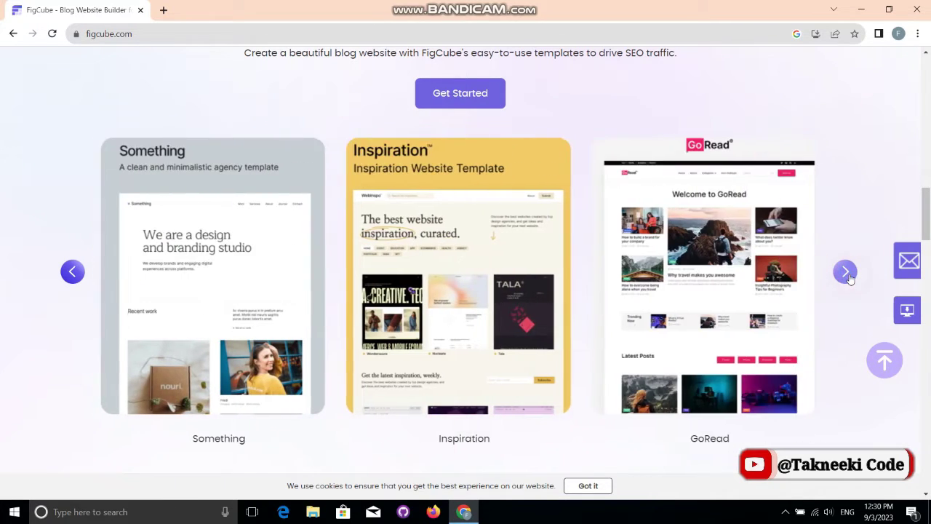
click(847, 273)
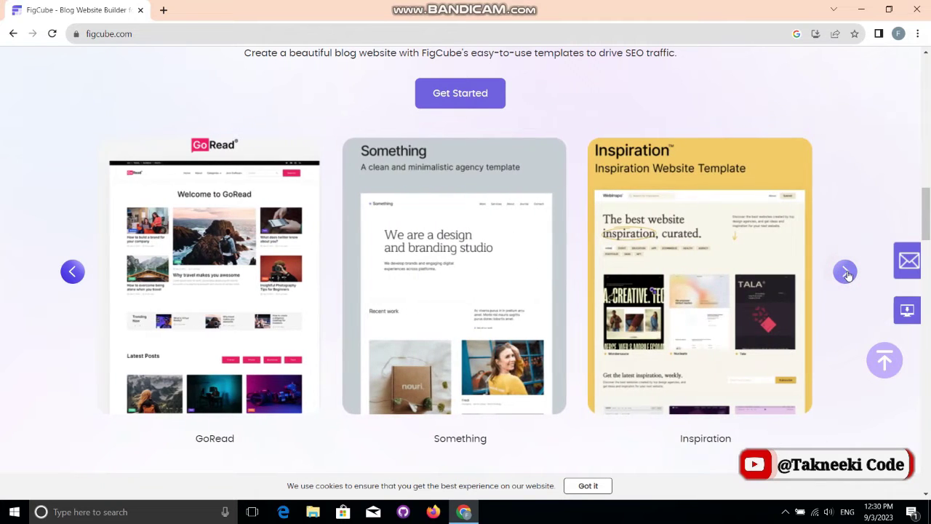
Step: Page through the customer testimonials, then return to the top of the homepage
drag(927, 227, 898, 402)
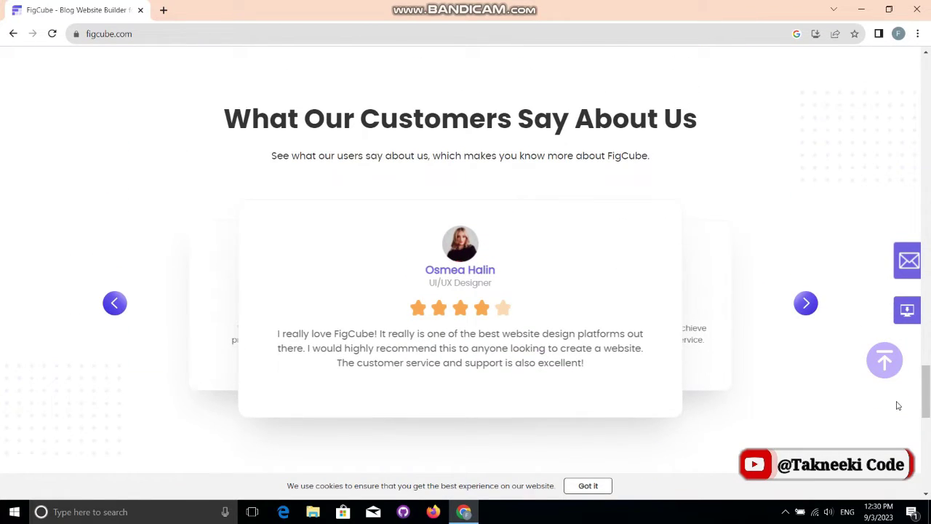
click(805, 305)
click(804, 305)
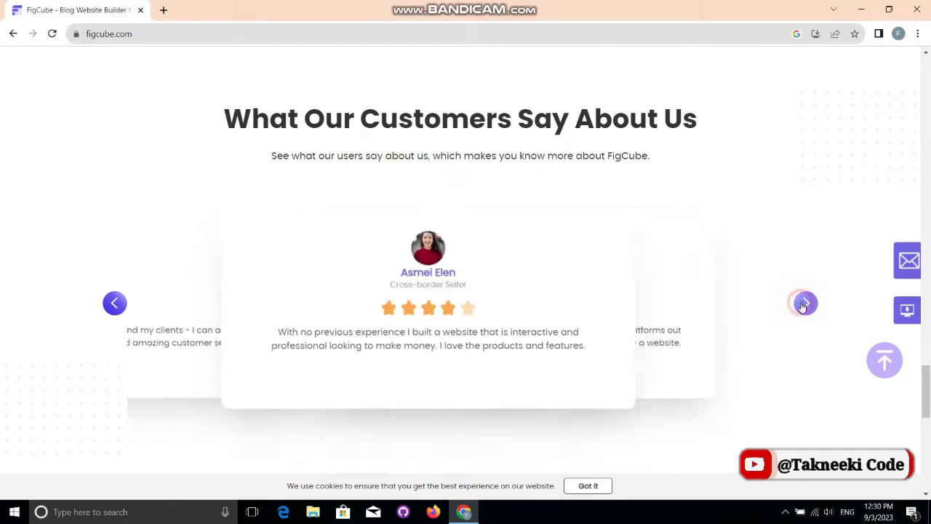
click(805, 305)
click(804, 305)
click(805, 305)
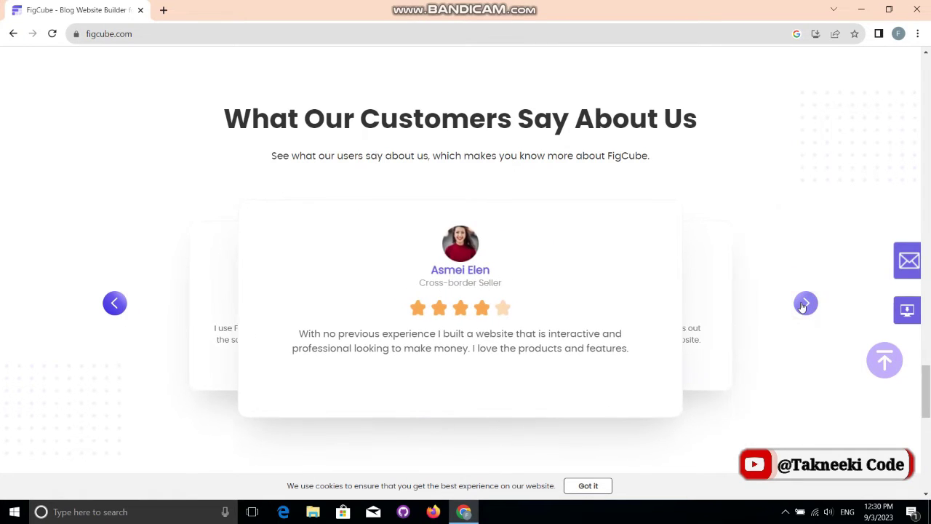
click(805, 305)
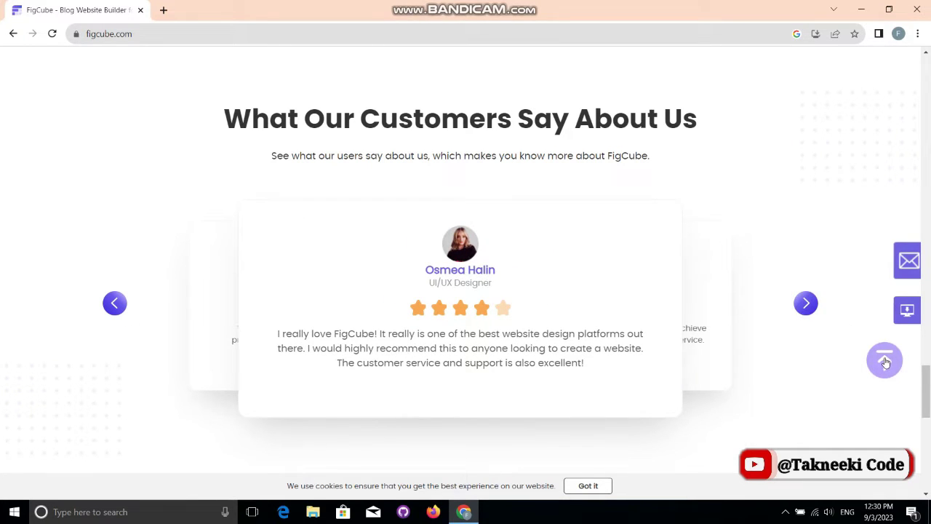
drag(926, 393, 926, 66)
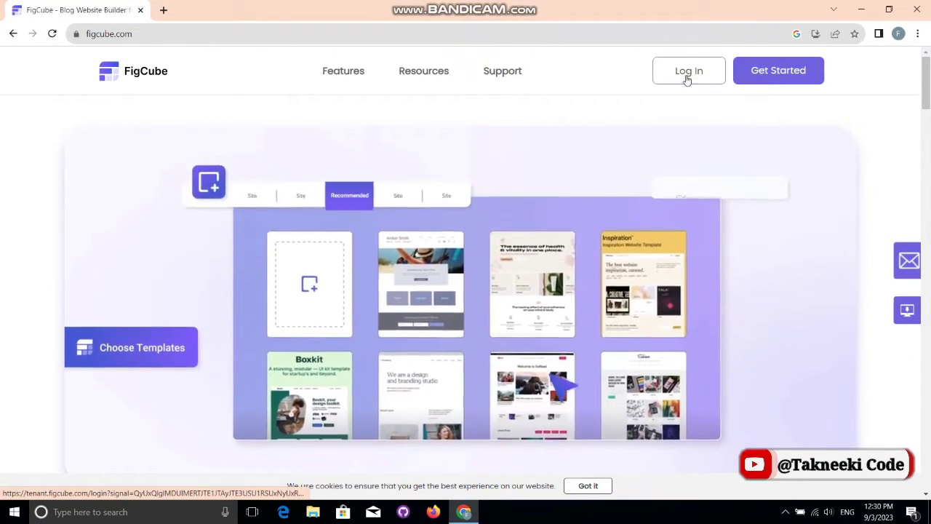
Step: Go from the FigCube login page to the new account Sign Up form
drag(633, 65, 744, 88)
click(743, 88)
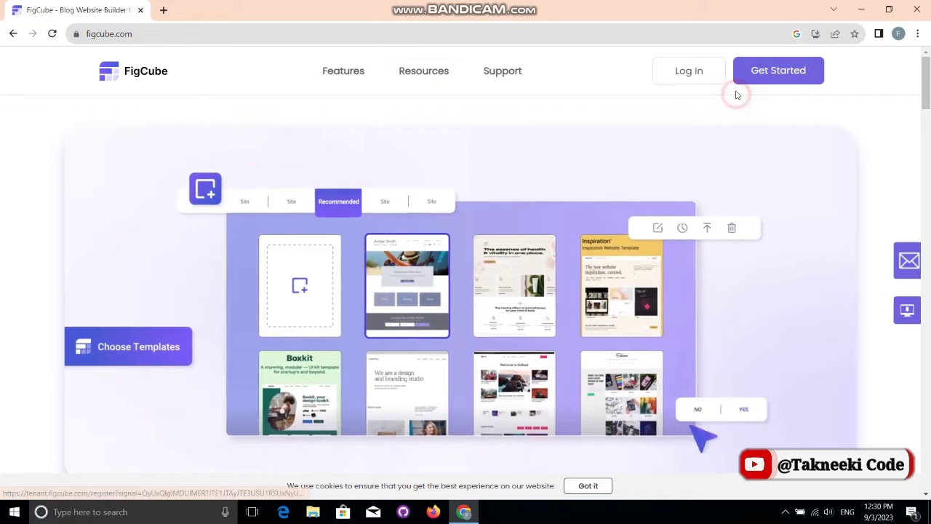
click(684, 77)
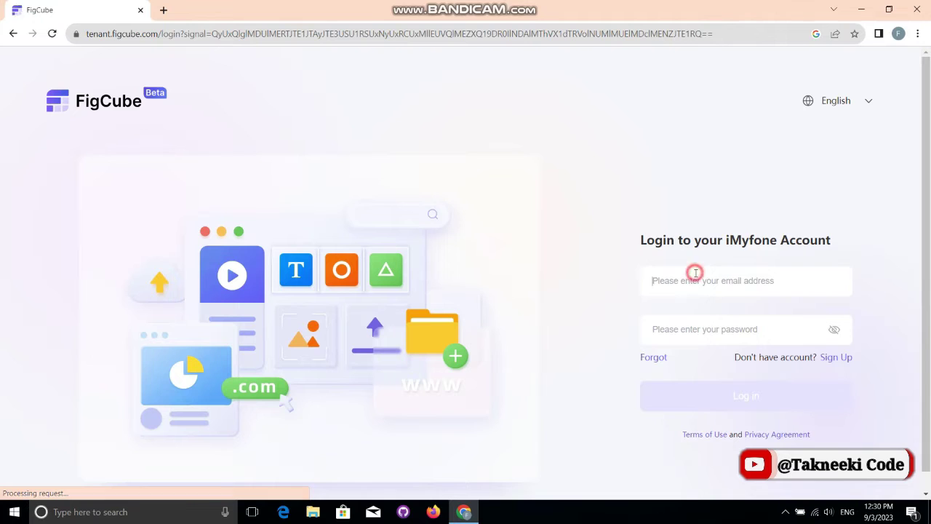
click(695, 274)
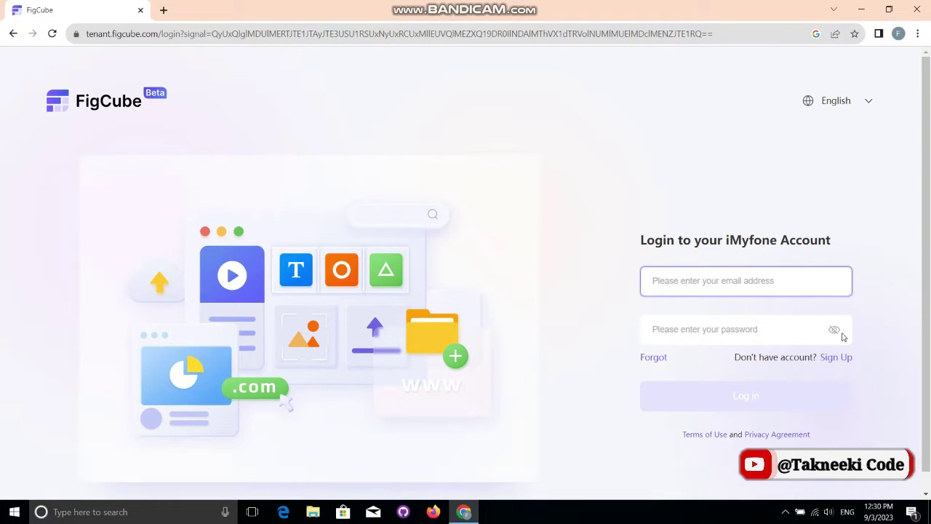
click(835, 357)
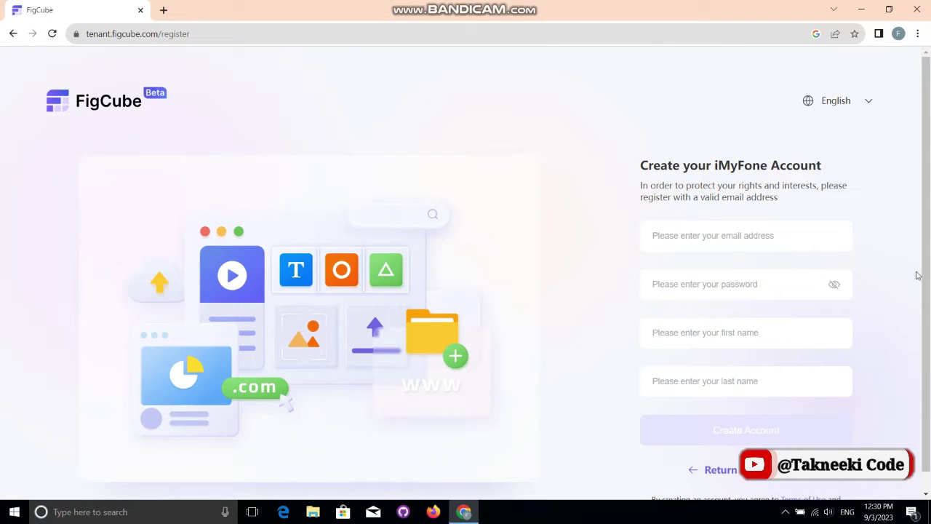
Step: Paste the account e-mail address into the registration e-mail field
scroll(918, 275, down, 1)
click(777, 244)
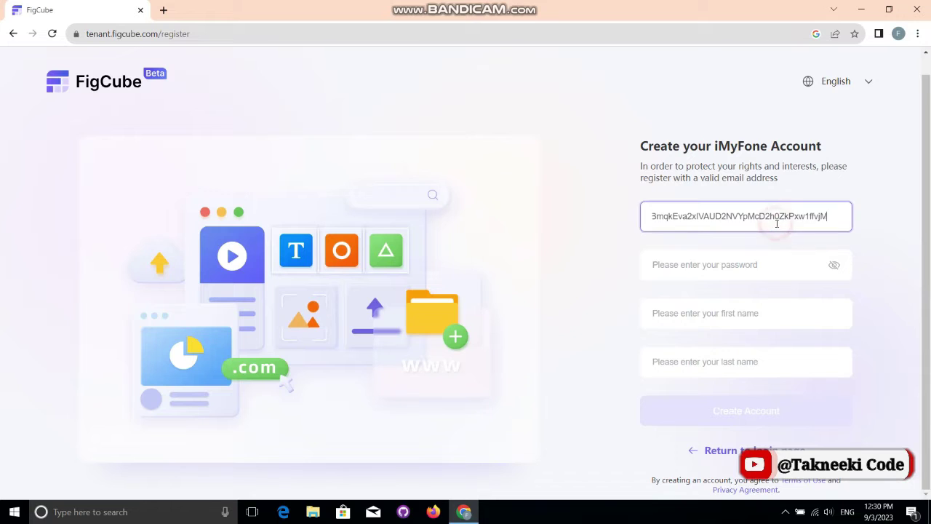
key(ctrl+a)
key(BackSpace)
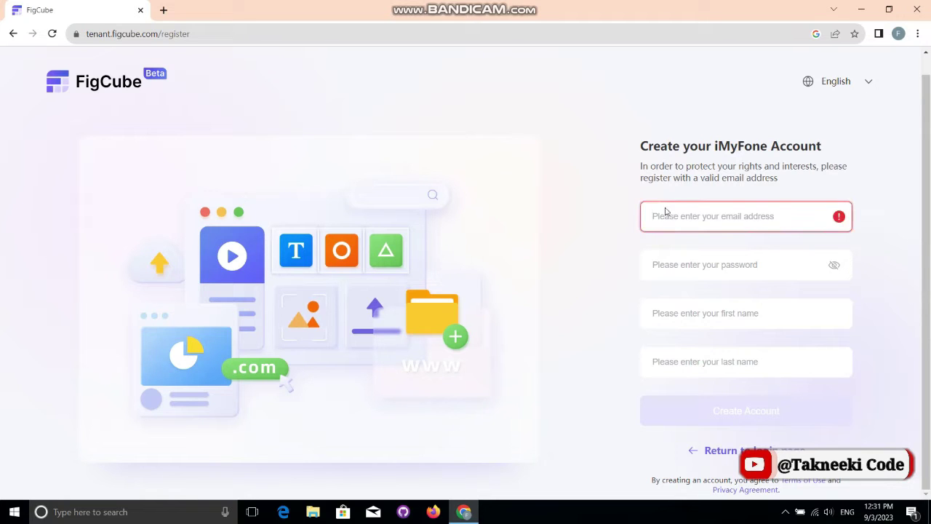
click(665, 208)
key(ctrl+v)
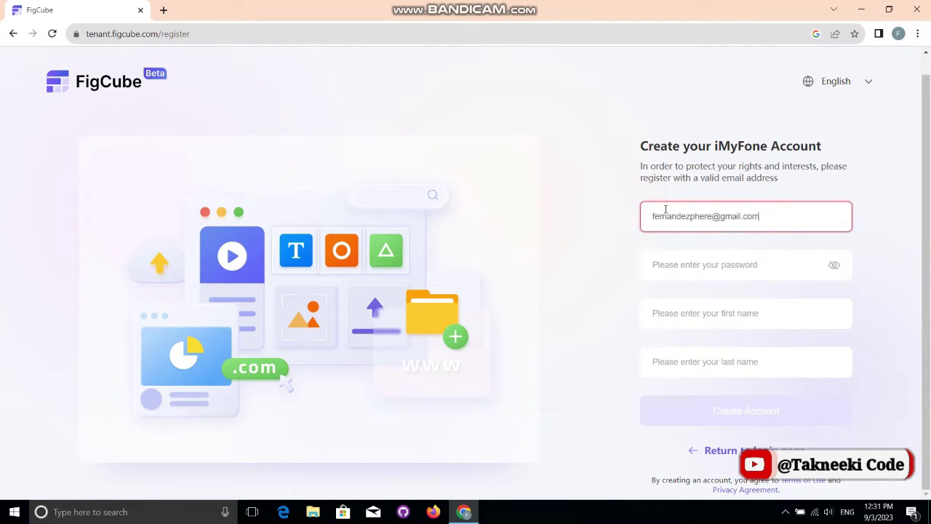
Step: Enter the account password, first name and last name, and create the account
click(673, 263)
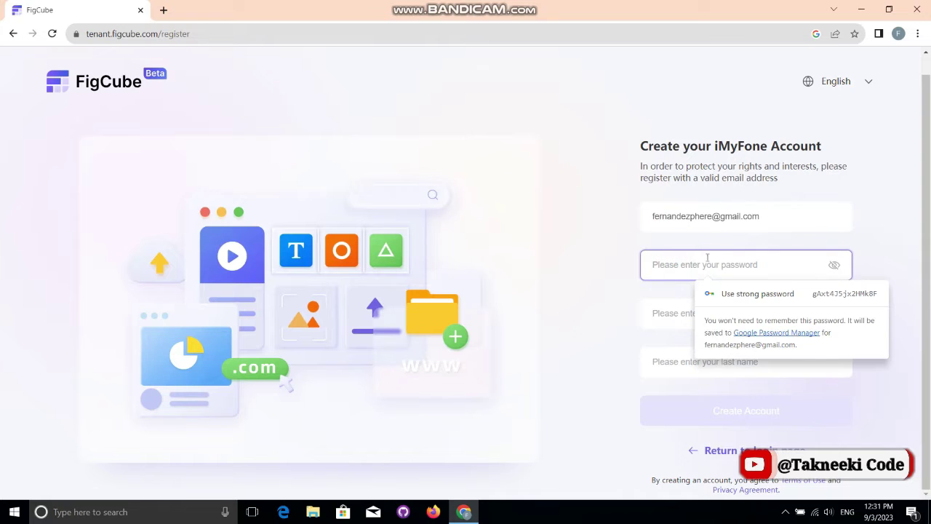
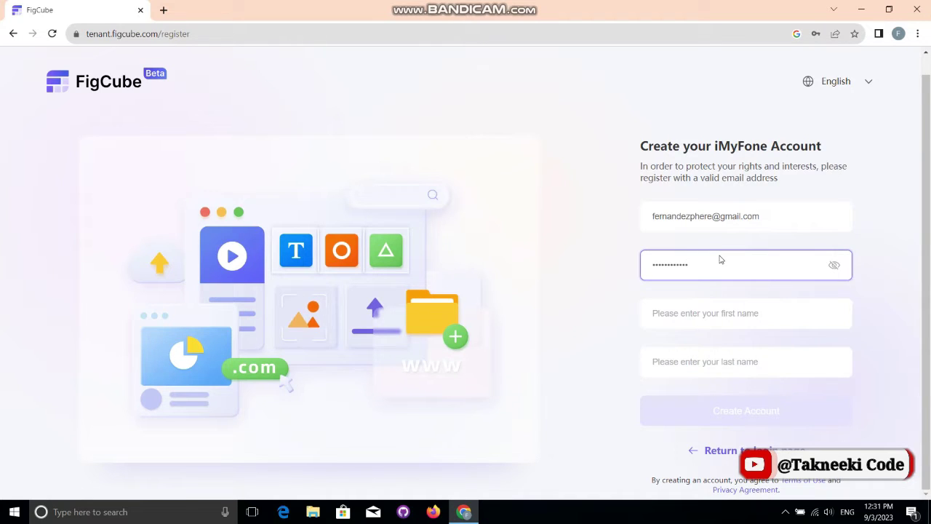
click(704, 309)
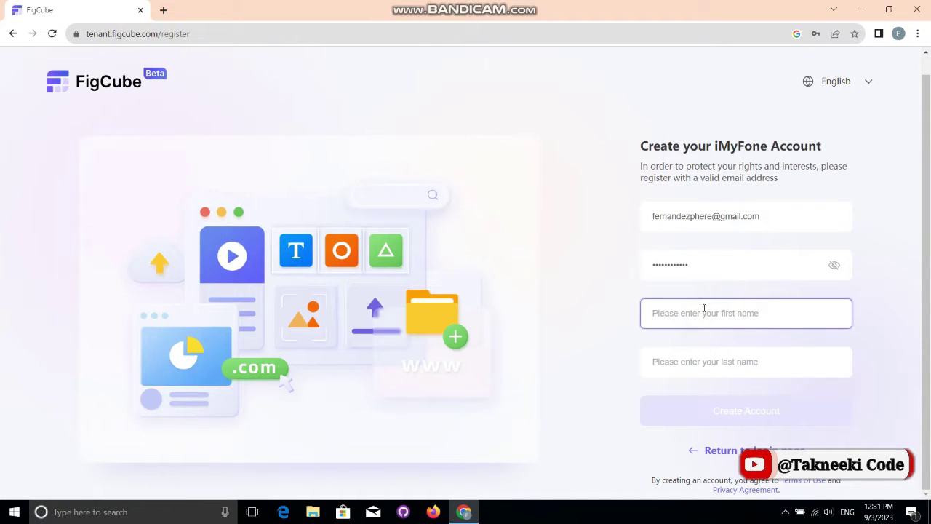
text(Salman)
key(Tab)
text(A)
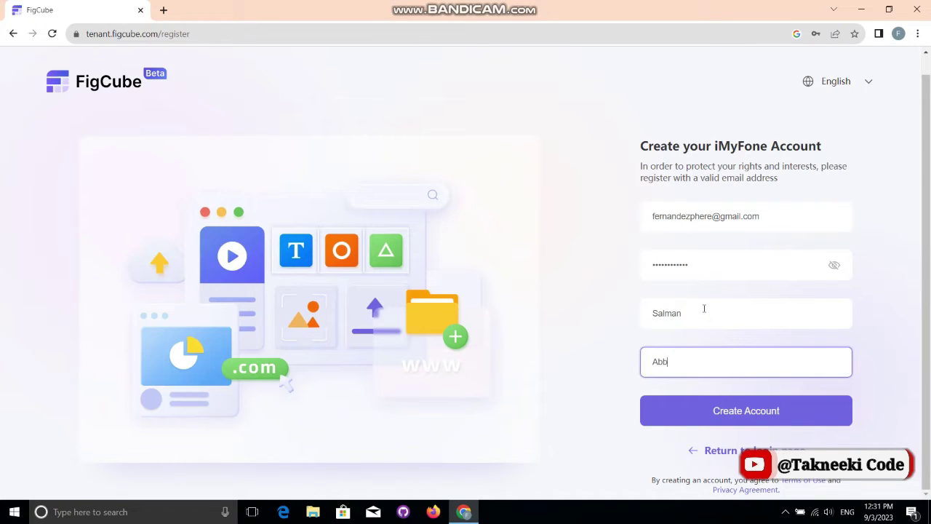
click(744, 407)
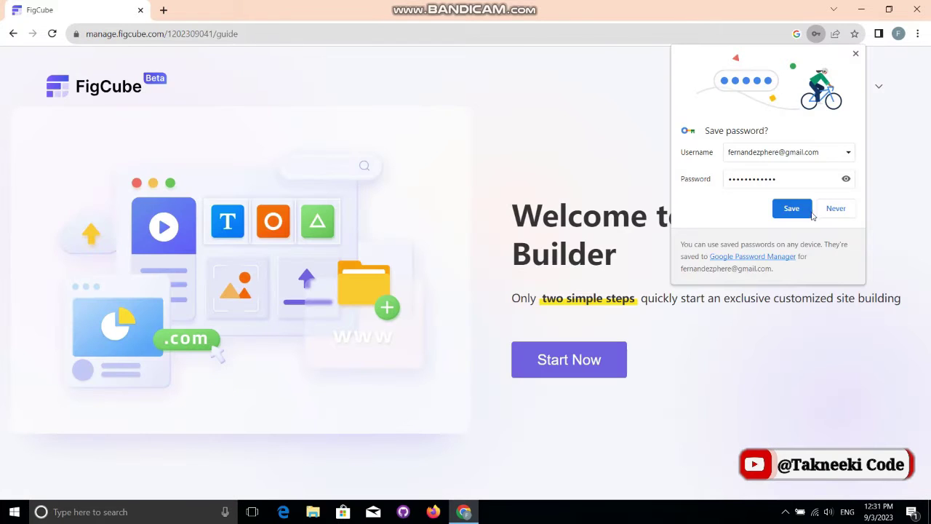
Step: Decline the browser password prompt and start setting up a new site named TakneekiCode
click(833, 207)
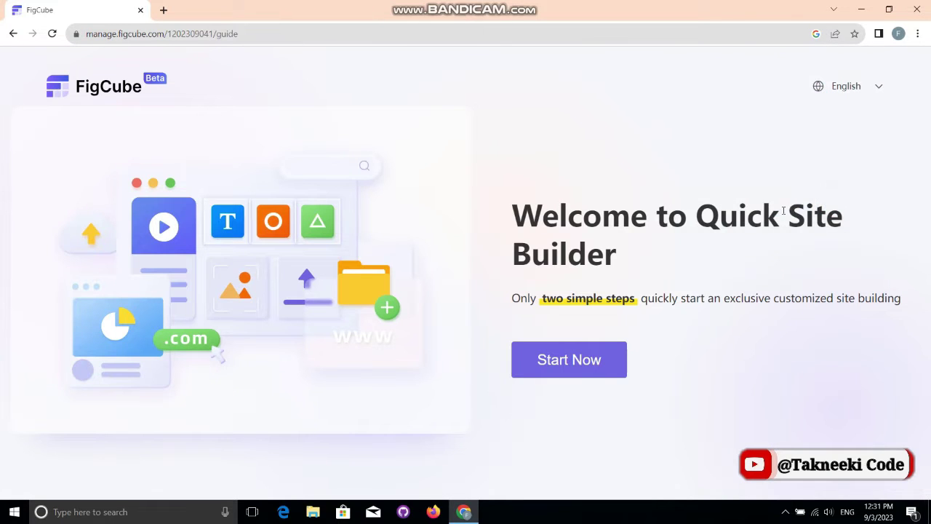
triple_click(536, 296)
click(616, 297)
click(563, 359)
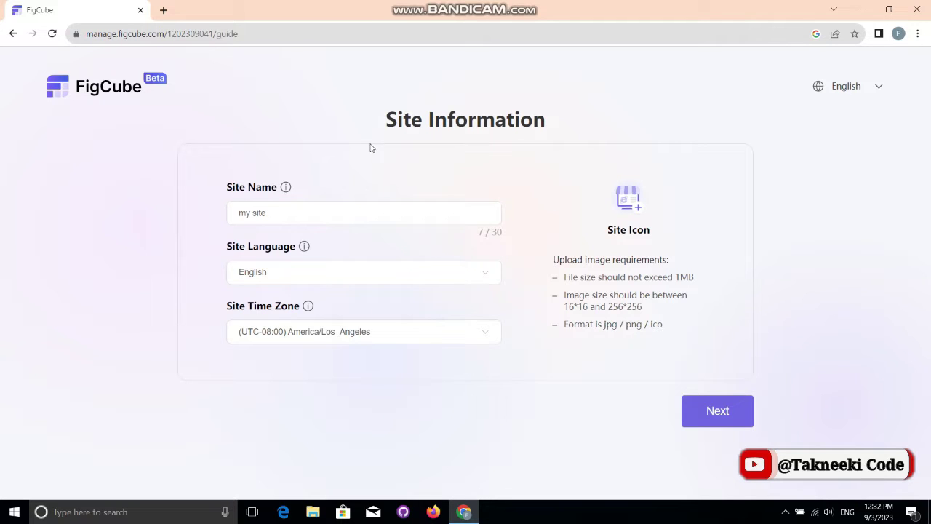
click(388, 188)
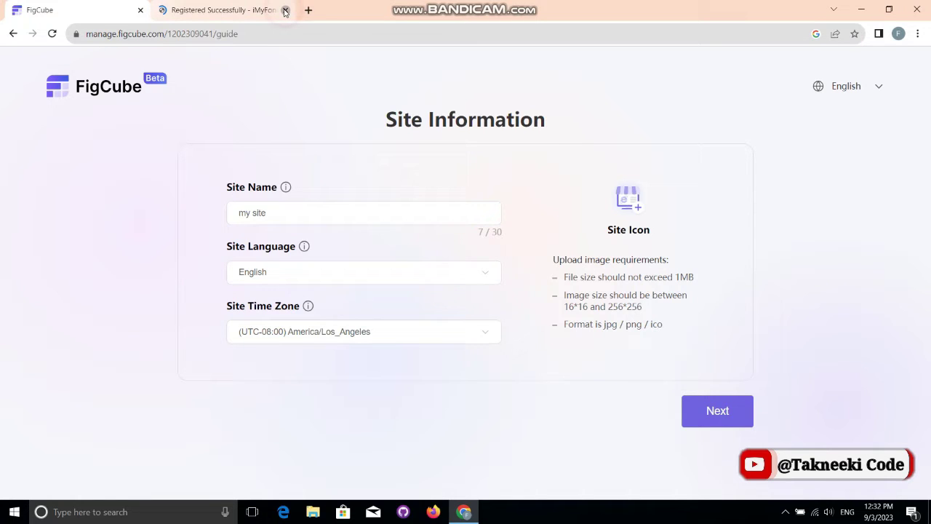
click(285, 10)
Step: Leave the site language as English and time zone as (UTC-08:00) America/Los_Angeles, then proceed
click(301, 269)
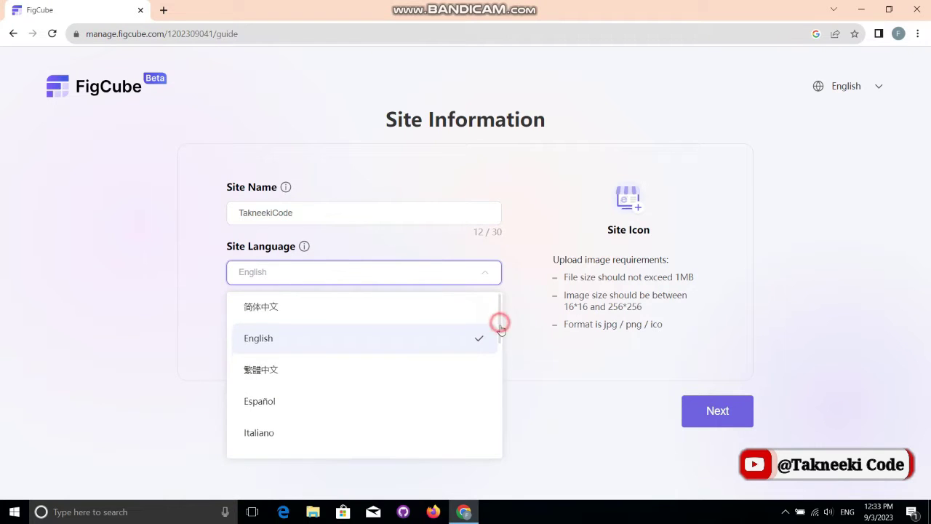
mouse_move(499, 322)
mouse_down()
mouse_move(498, 358)
mouse_move(485, 328)
mouse_up()
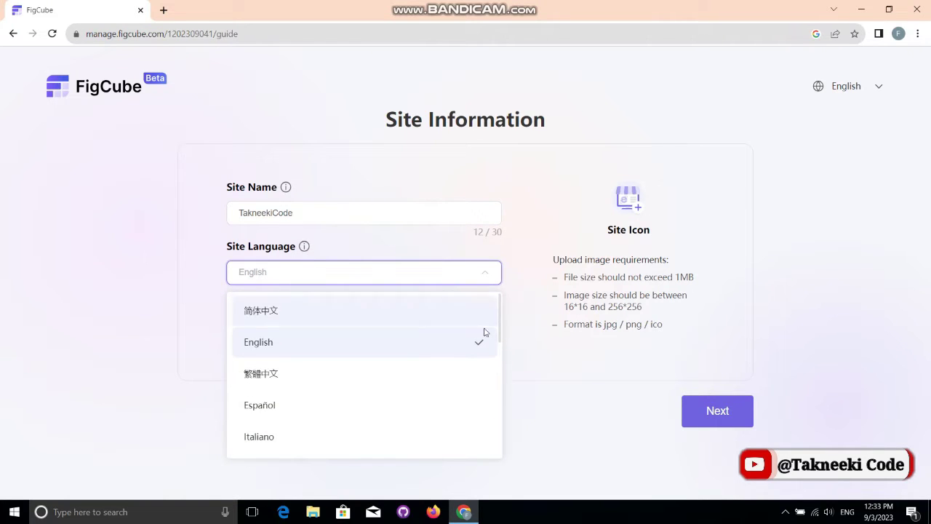
click(405, 350)
click(410, 336)
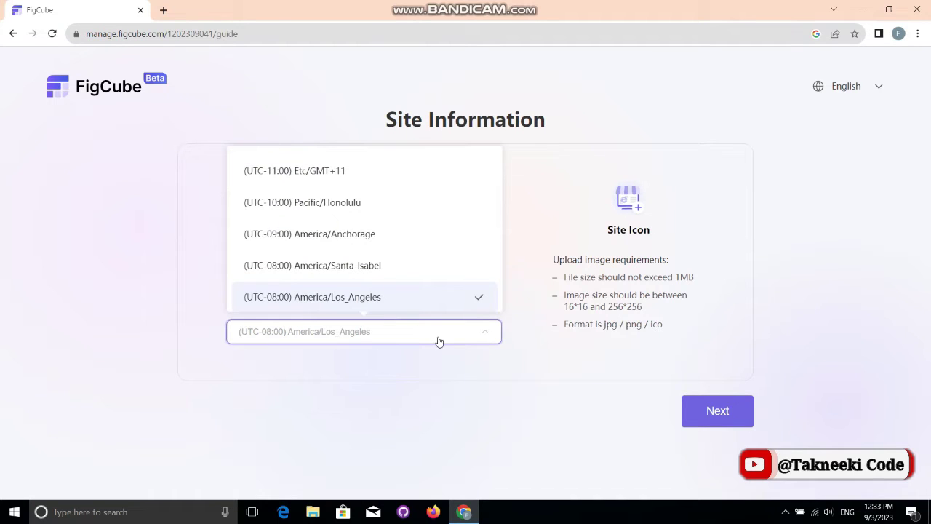
click(539, 375)
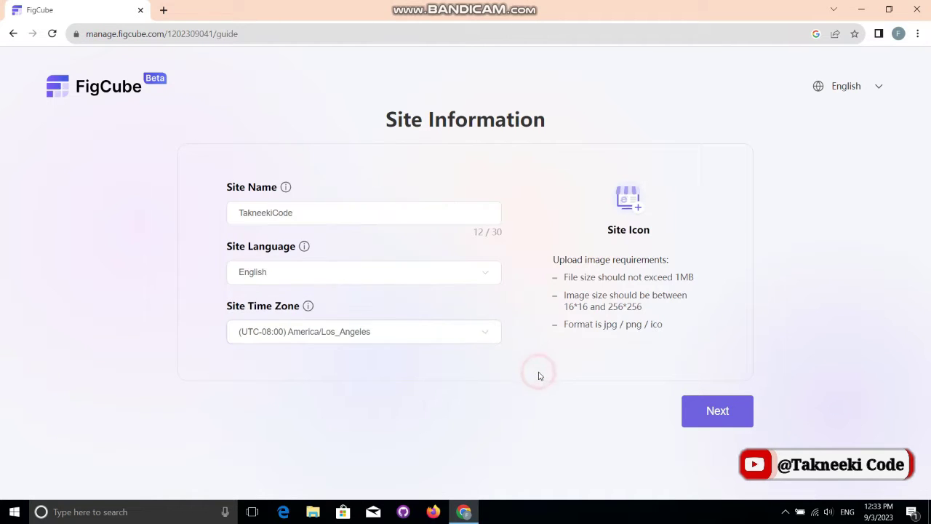
click(719, 412)
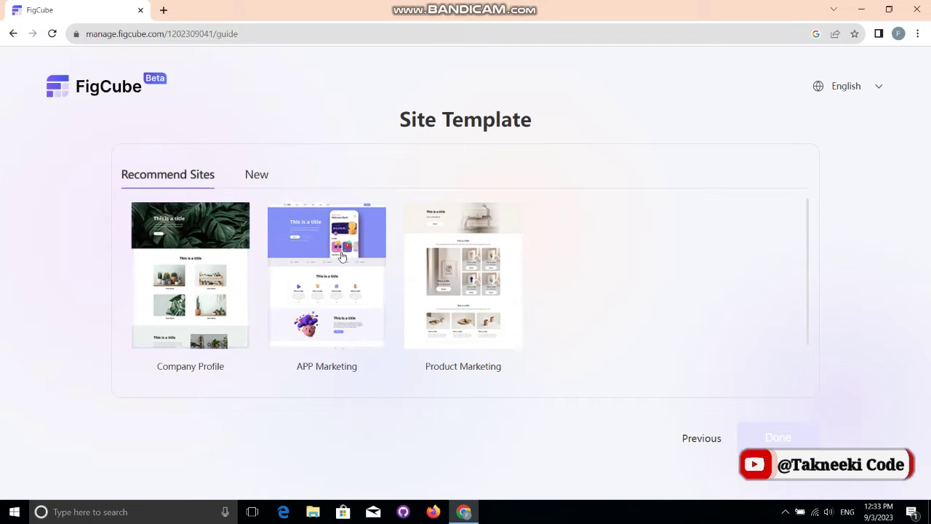
Step: Build the site from the Product Marketing template, keeping the domain site006570001.figcube.com
click(256, 176)
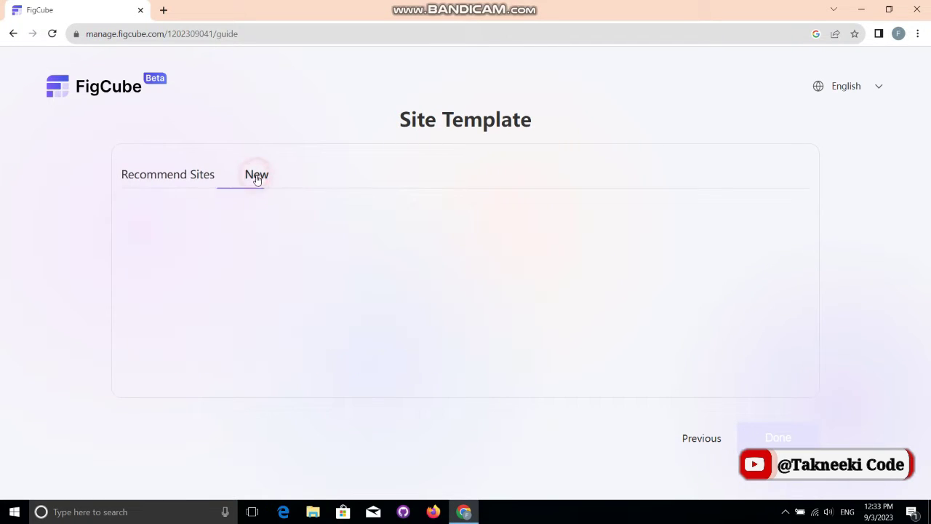
click(214, 176)
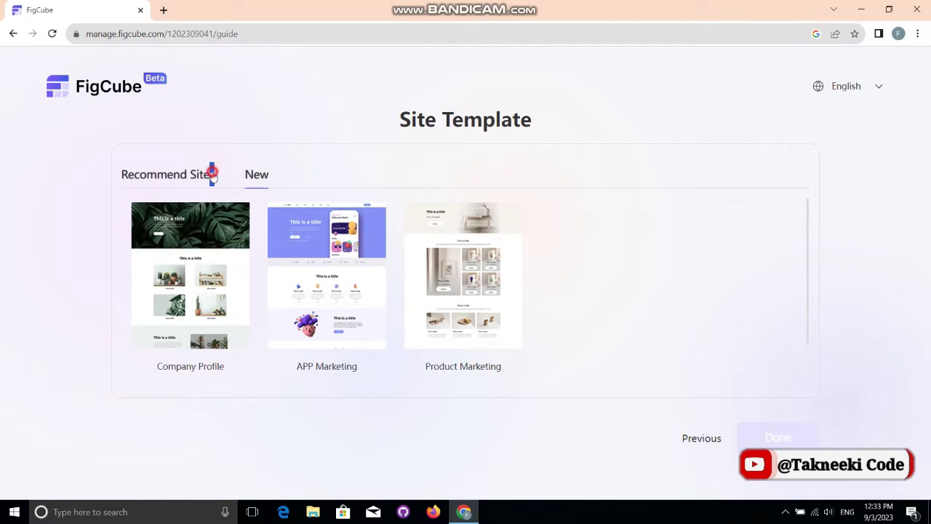
click(283, 159)
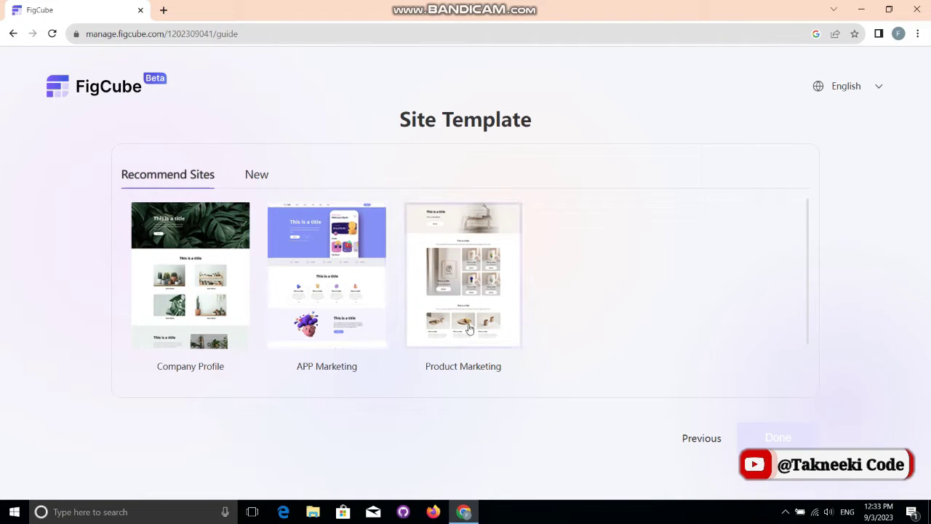
click(469, 313)
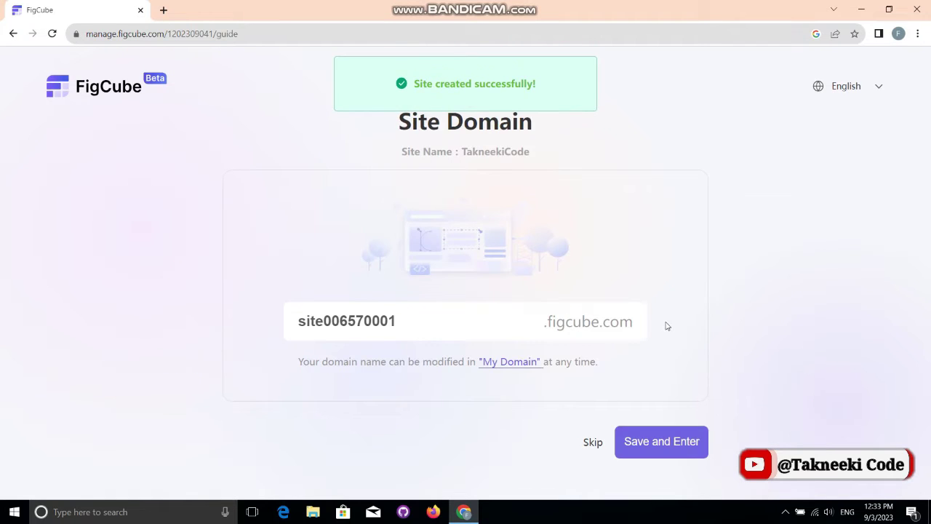
drag(419, 83, 534, 88)
click(527, 125)
click(657, 443)
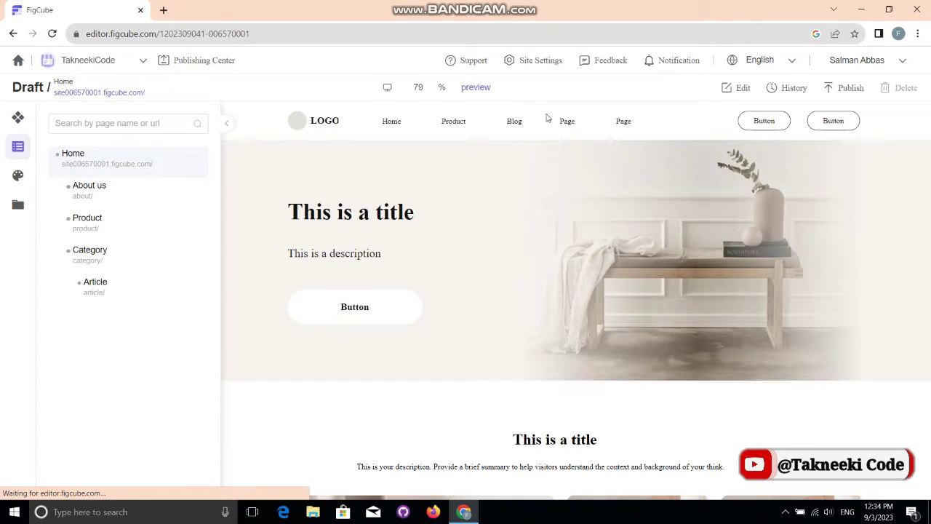
Step: Preview the Product Marketing home page down to the footer and back, then return to editing
click(476, 88)
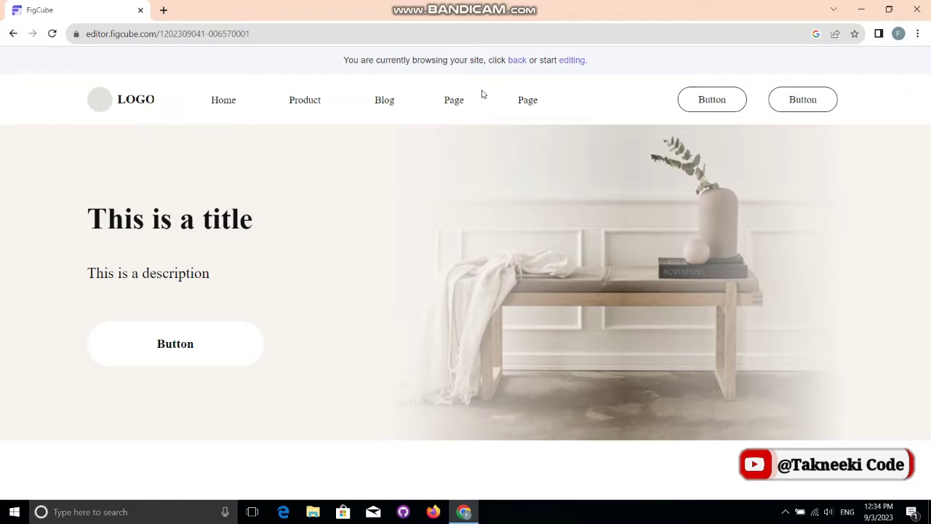
click(804, 189)
scroll(804, 188, down, 8)
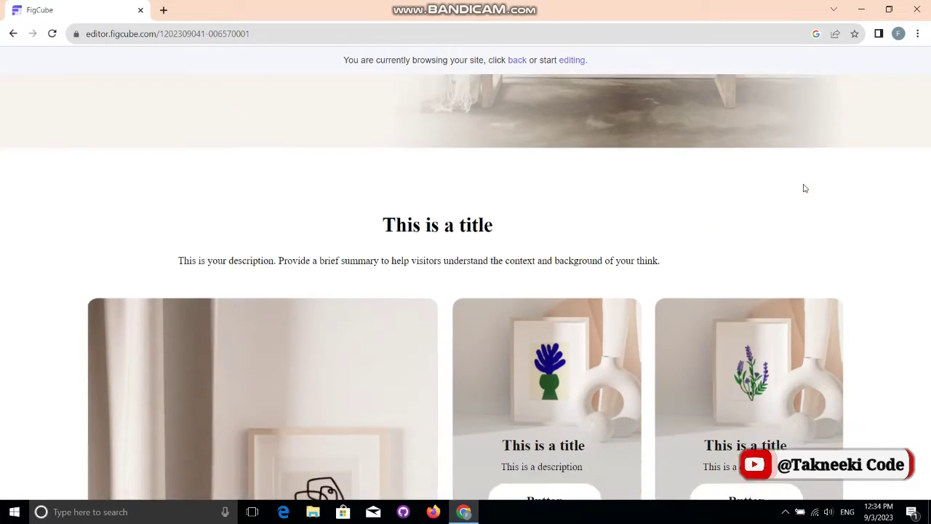
scroll(804, 188, down, 10)
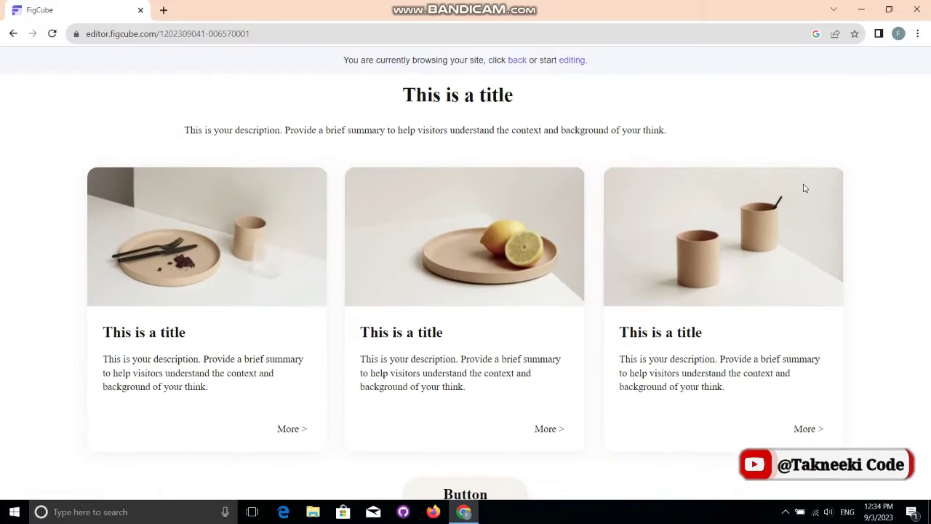
scroll(804, 189, up, 8)
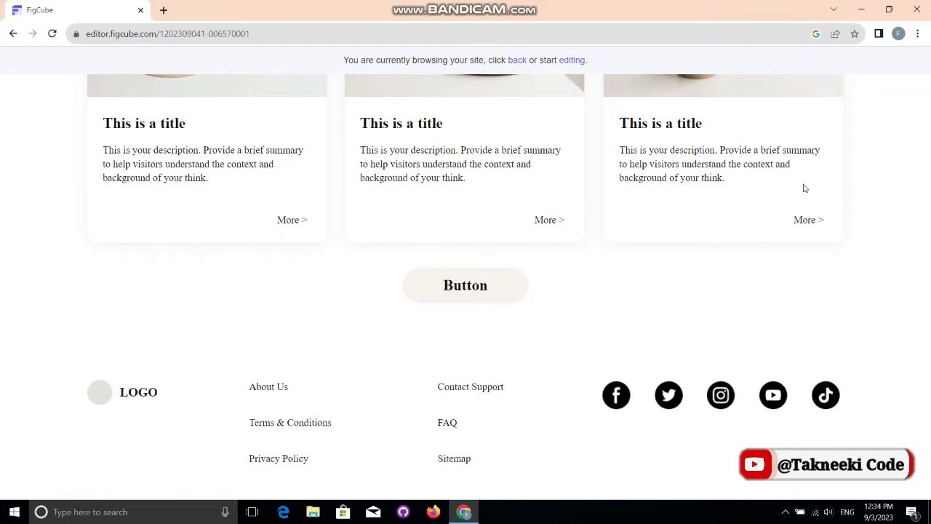
scroll(804, 188, up, 10)
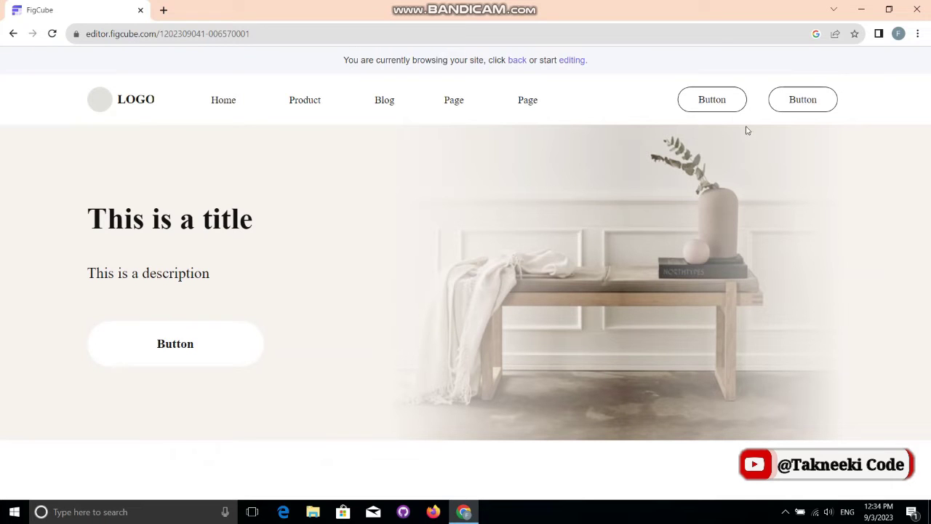
click(571, 60)
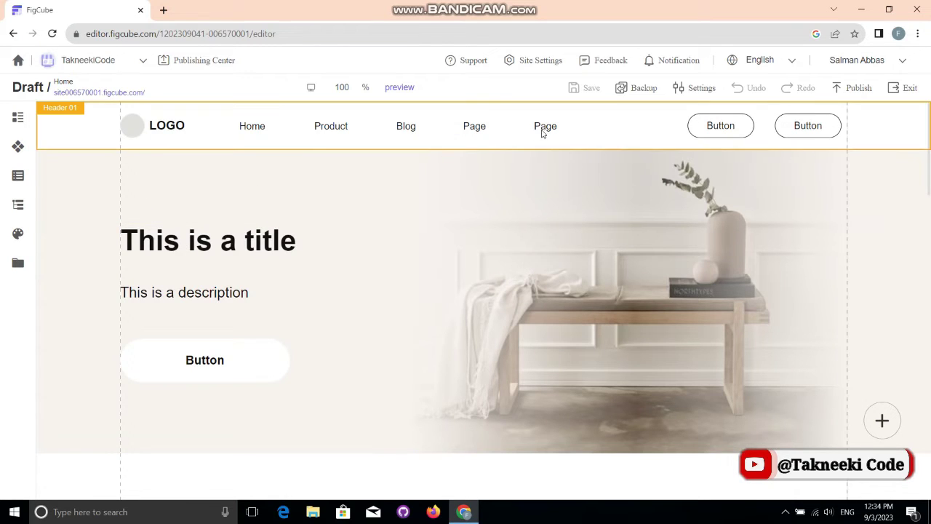
Step: Delete the floating + button and select the Header 01 section
click(882, 421)
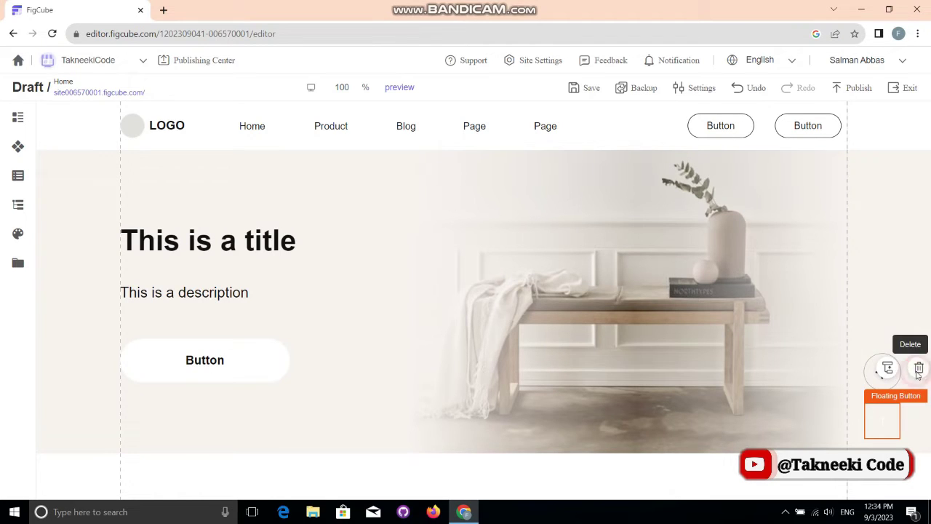
click(919, 369)
click(378, 129)
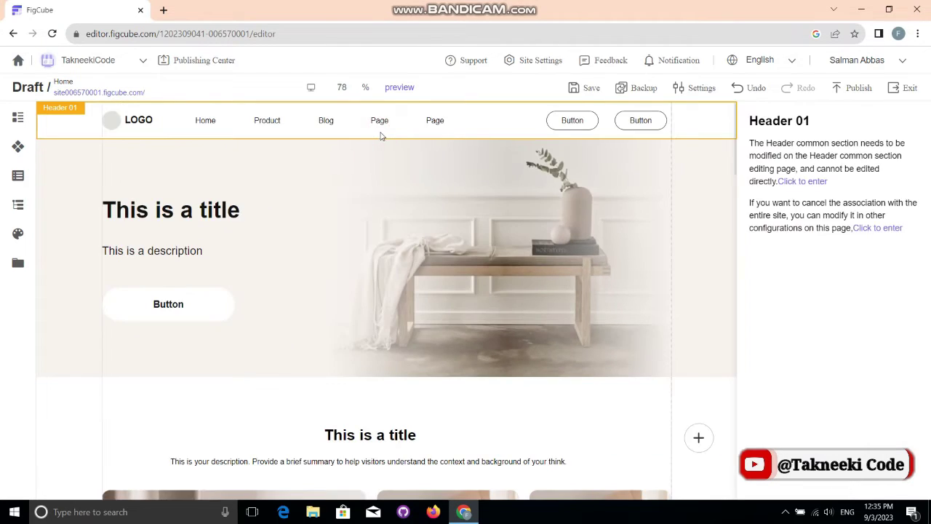
Step: Save and enter the shared header's editing page, making the header 88 px tall
click(792, 182)
right_click(793, 184)
click(555, 328)
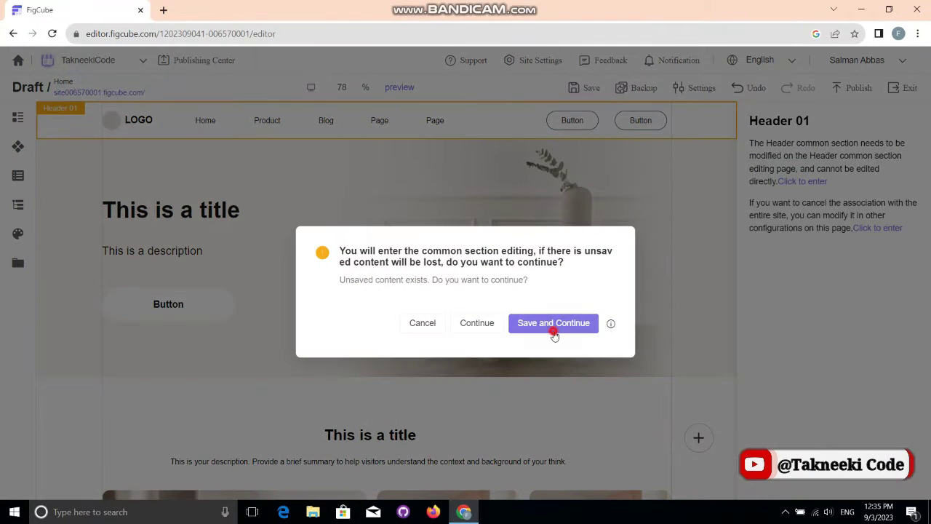
click(553, 329)
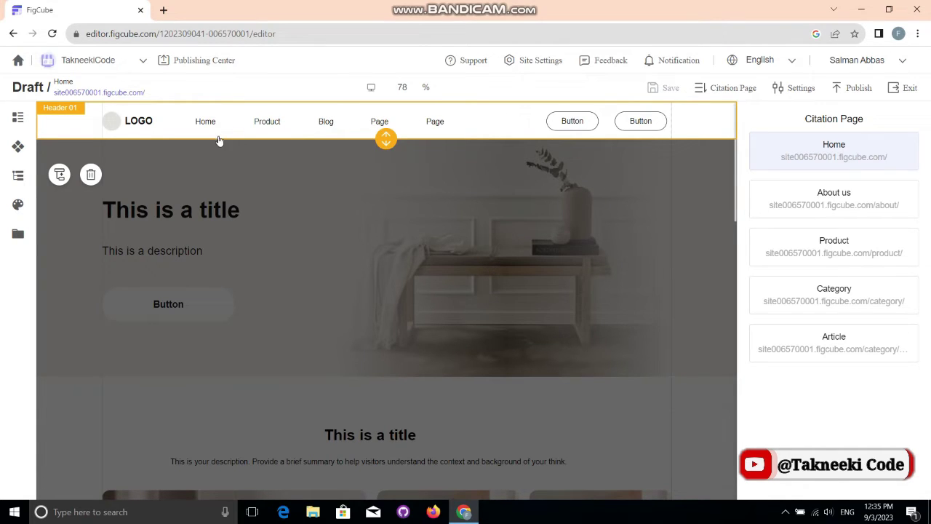
drag(385, 138, 361, 144)
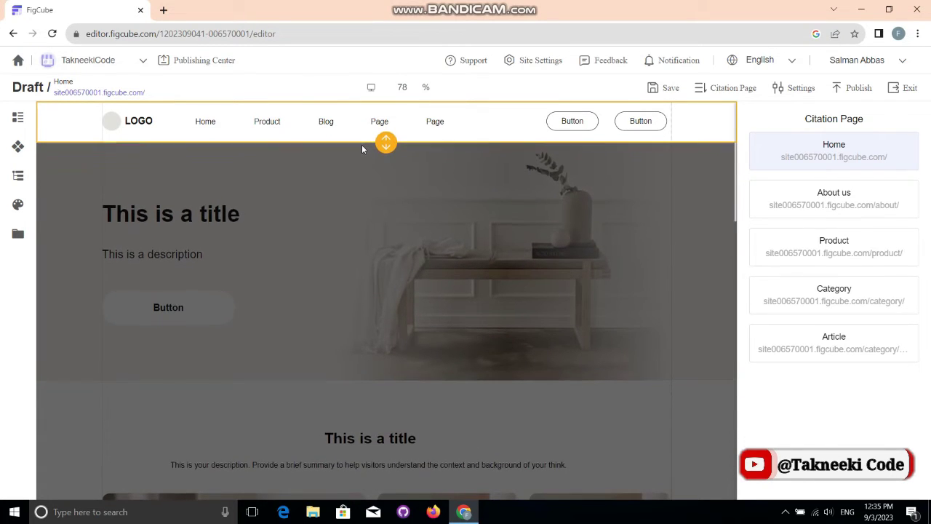
Step: Bring up the image library for the header's logo picture
click(124, 121)
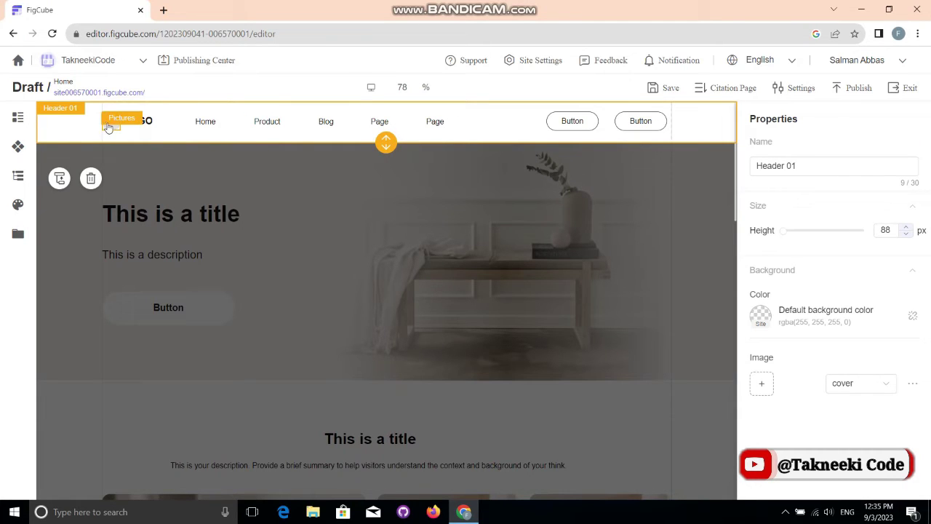
click(109, 121)
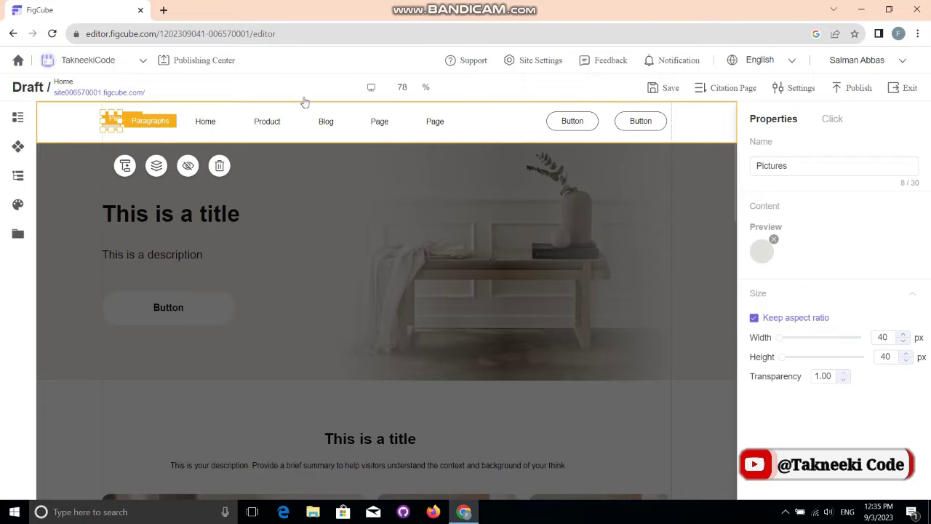
click(758, 253)
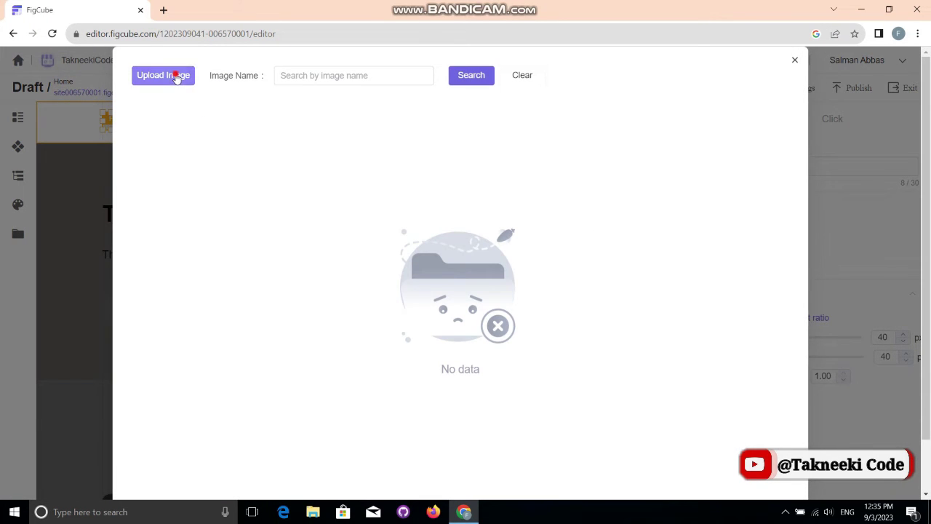
Step: Upload laravel-logo from Downloads as the logo and shrink it to 47 × 49 px
click(177, 75)
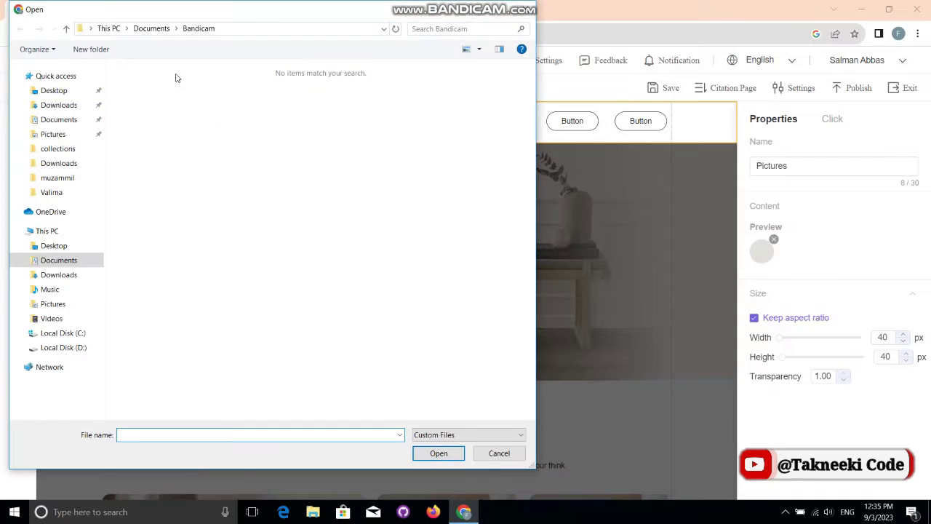
click(58, 105)
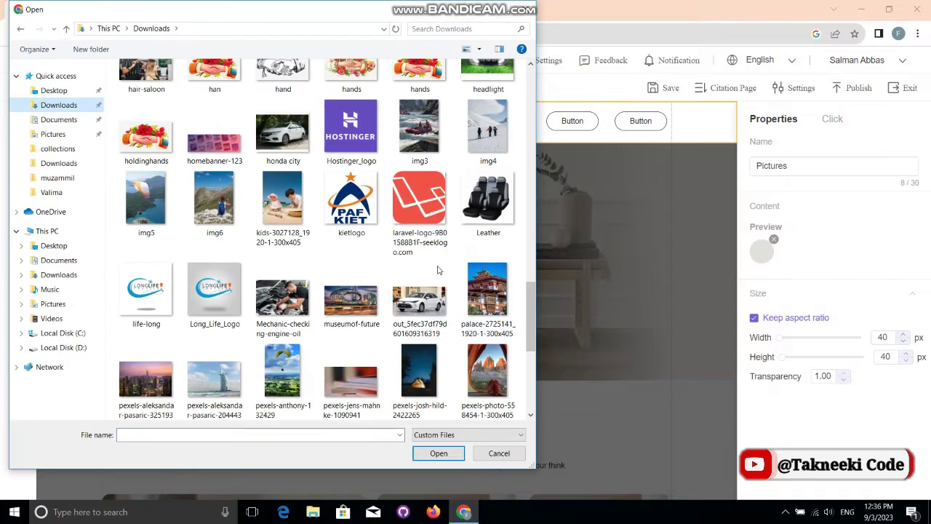
click(416, 231)
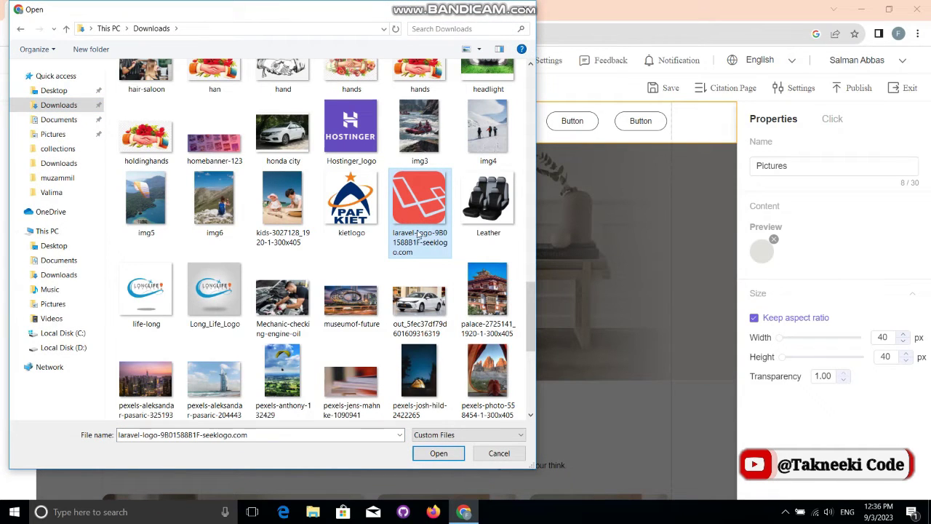
click(439, 454)
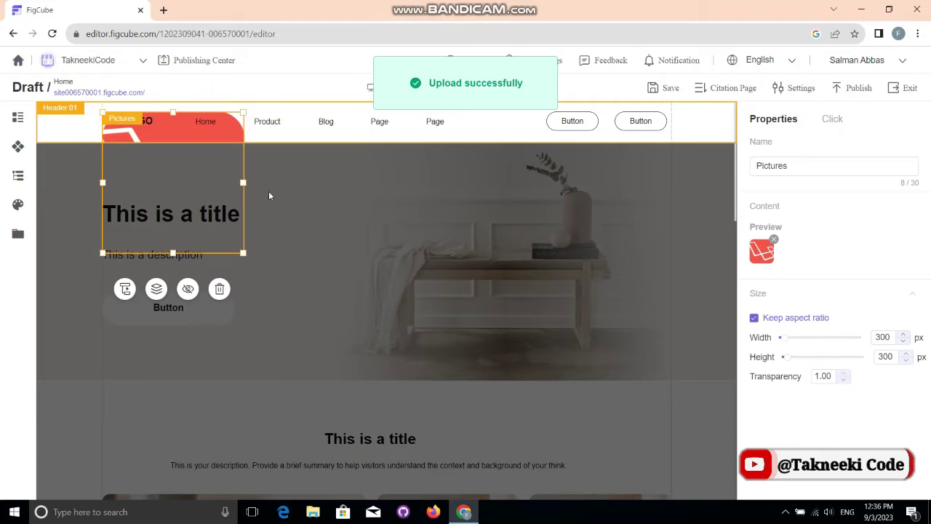
drag(242, 253, 121, 133)
click(83, 133)
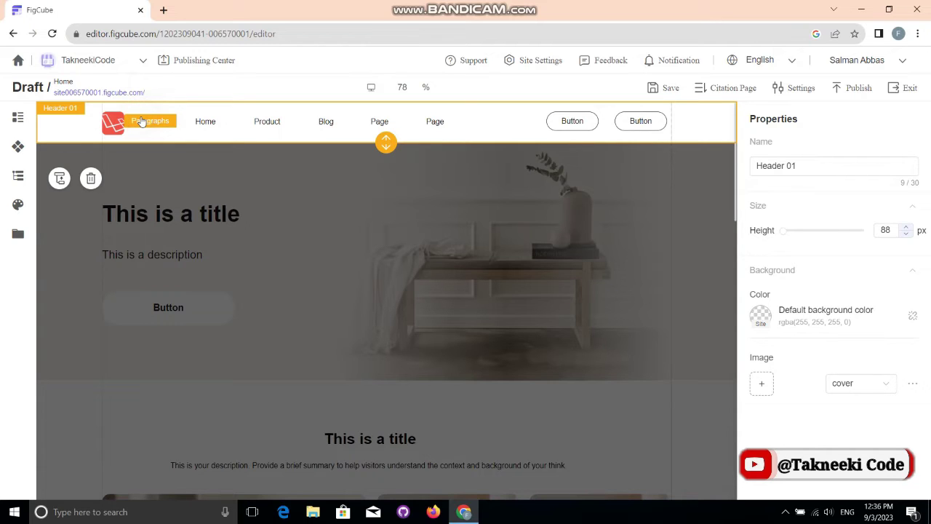
Step: Replace the header's LOGO wording with the Takneeki Code site name
click(140, 117)
click(142, 117)
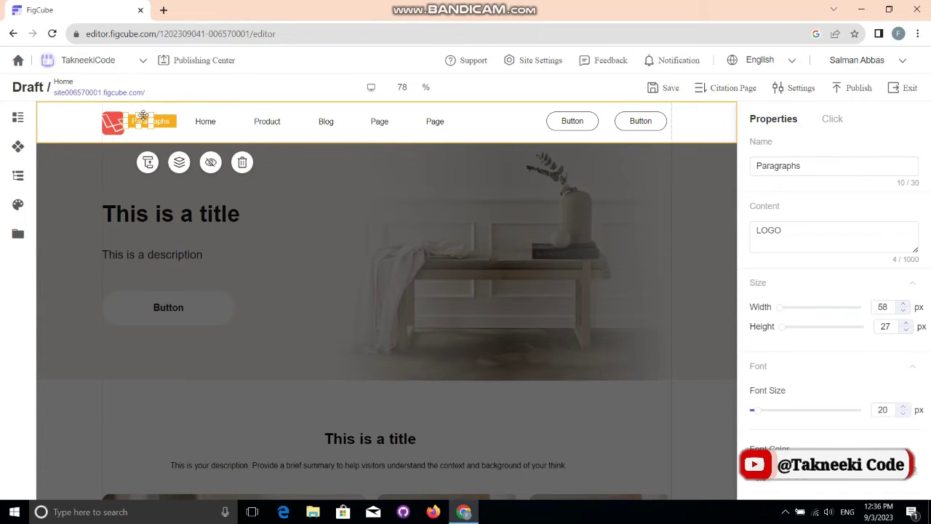
double_click(781, 236)
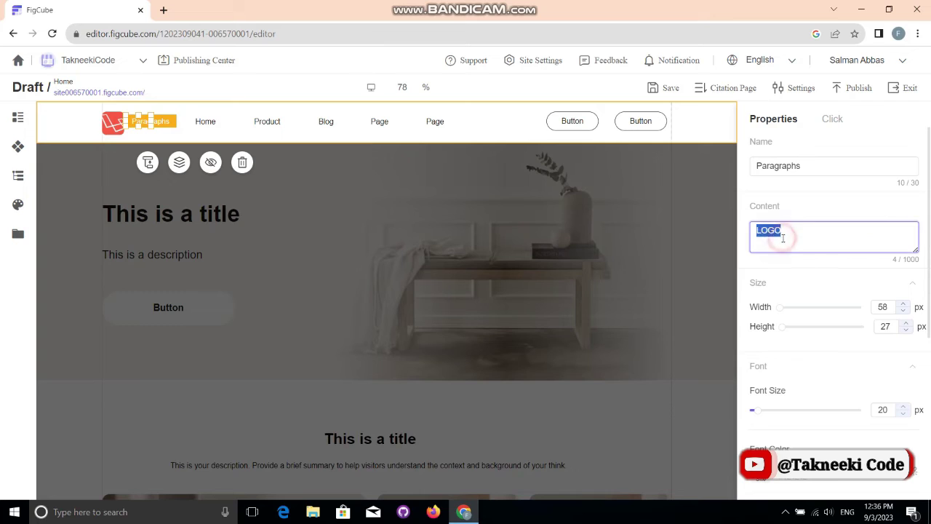
text(Takneek)
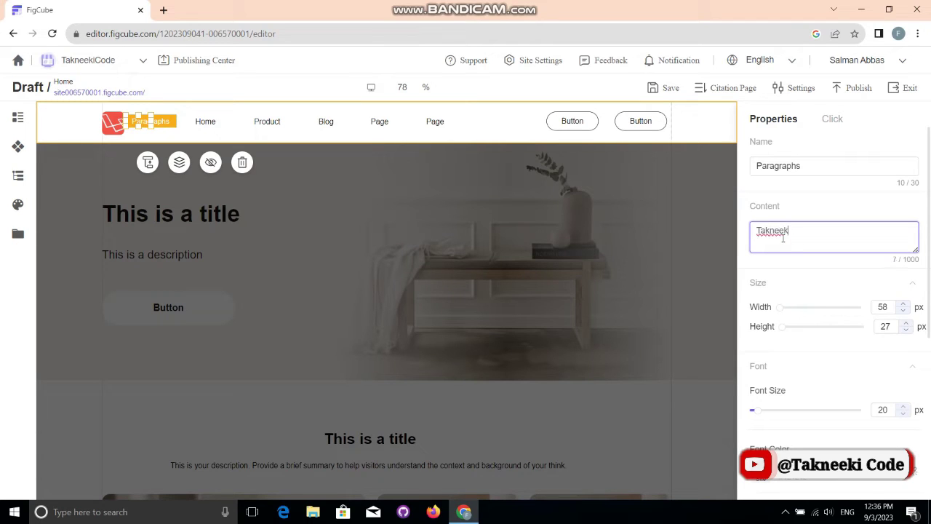
text(kiCode)
click(536, 125)
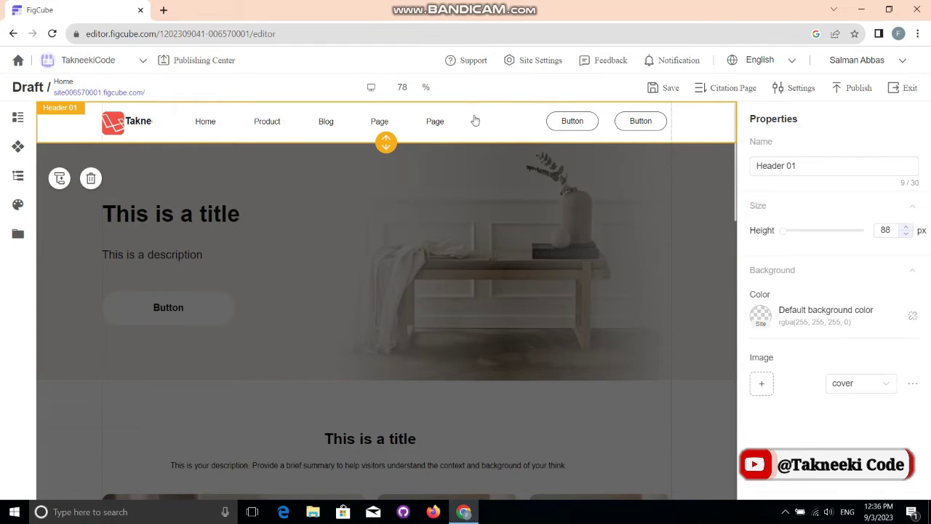
Step: Widen the site name text and shift the logo and name left to sit side by side
click(148, 121)
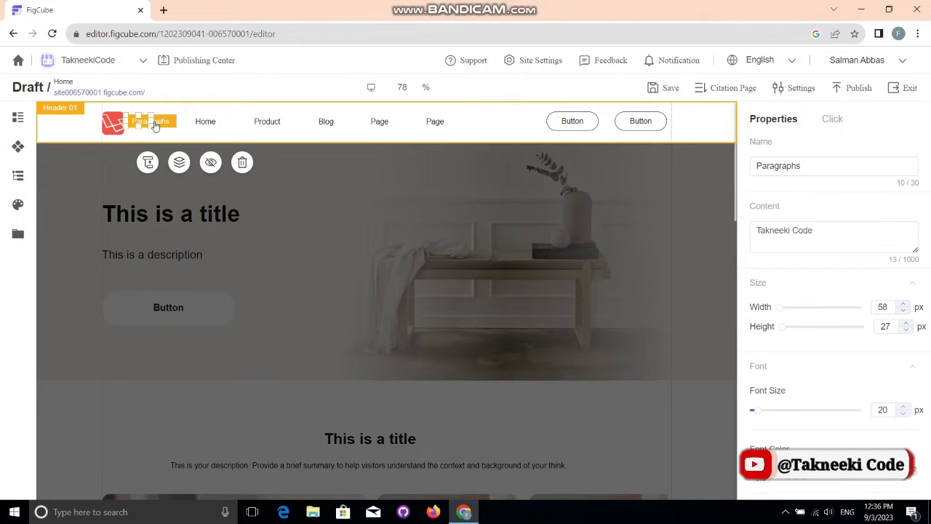
drag(151, 121, 194, 120)
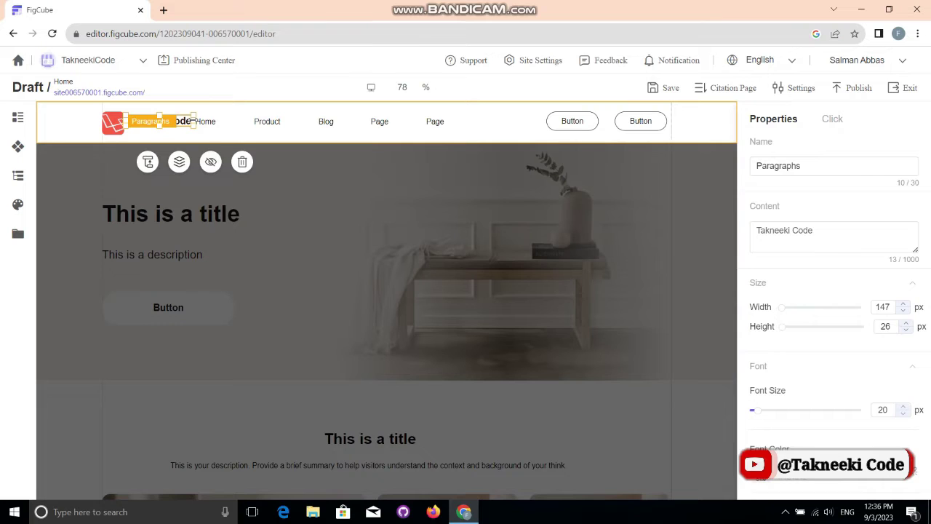
click(185, 120)
click(166, 121)
click(165, 121)
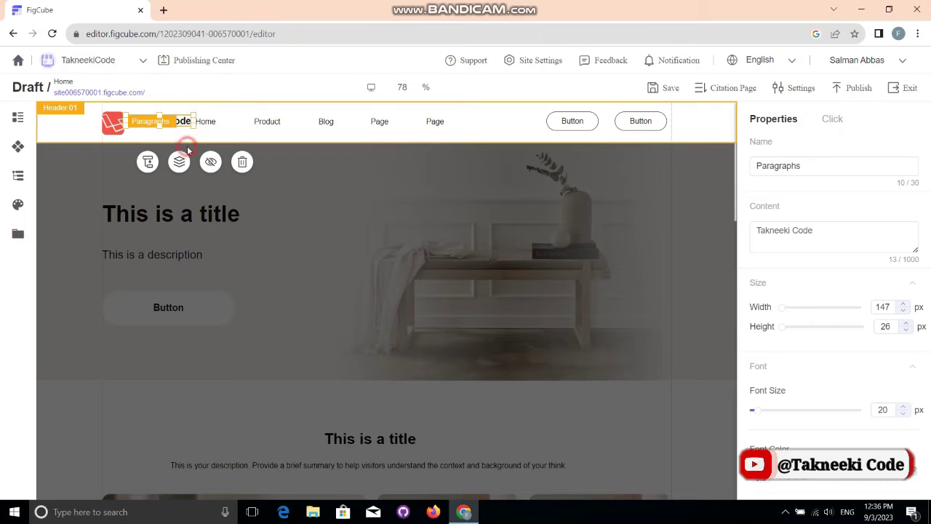
click(110, 122)
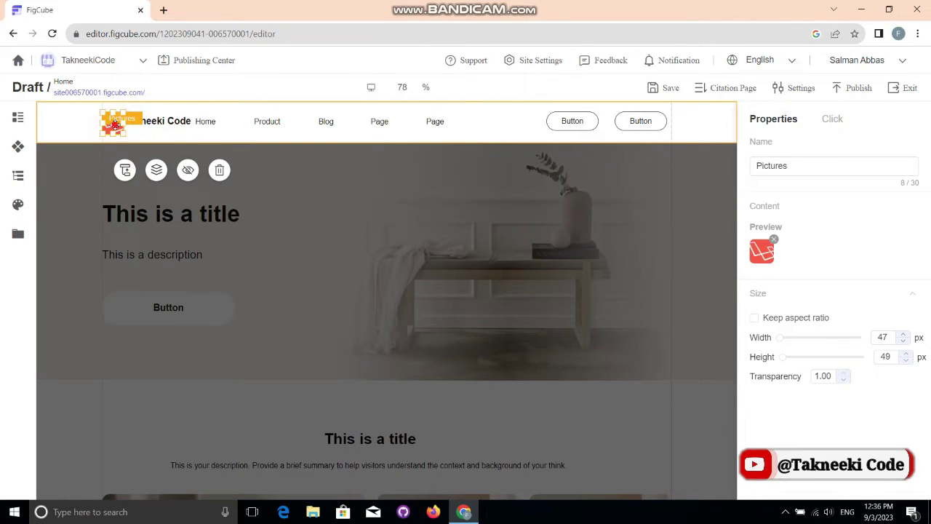
drag(110, 122, 102, 122)
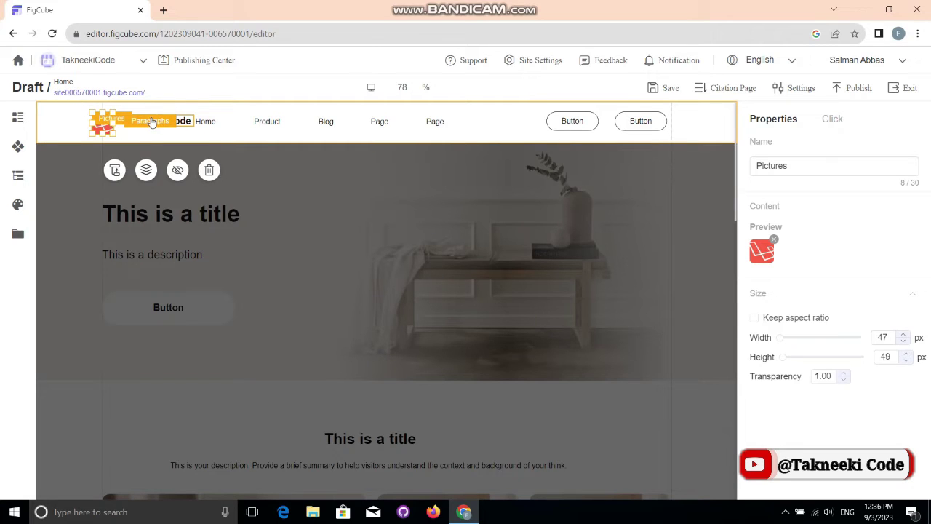
click(160, 122)
drag(176, 121, 164, 120)
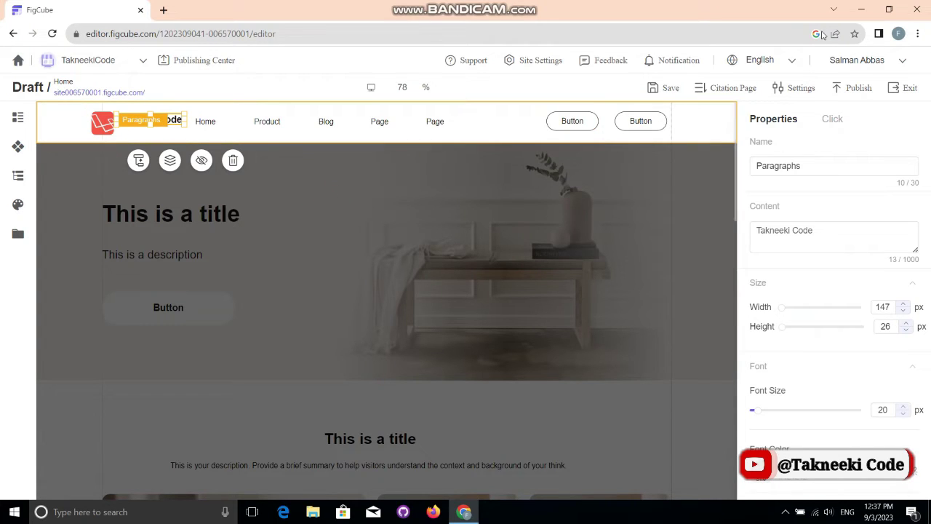
Step: Save the draft, then set the Home navigation link's font to Bold
click(662, 89)
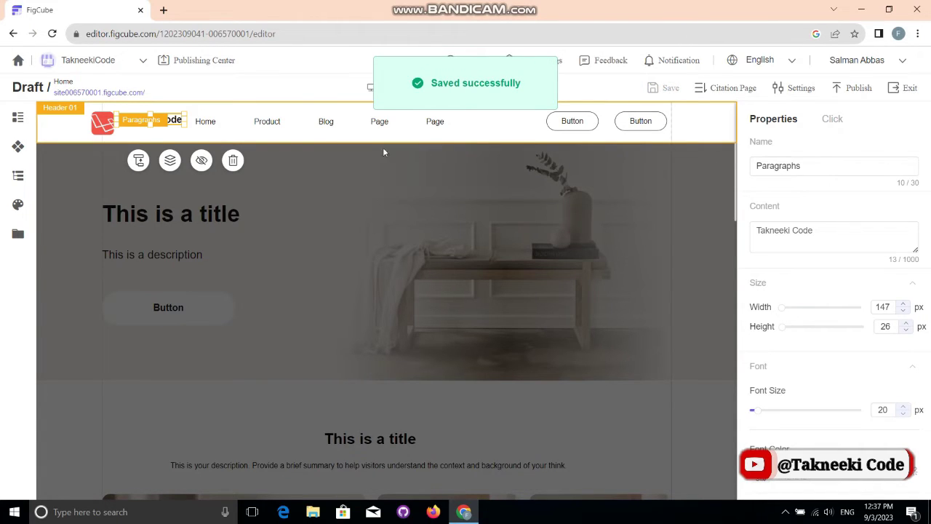
click(208, 123)
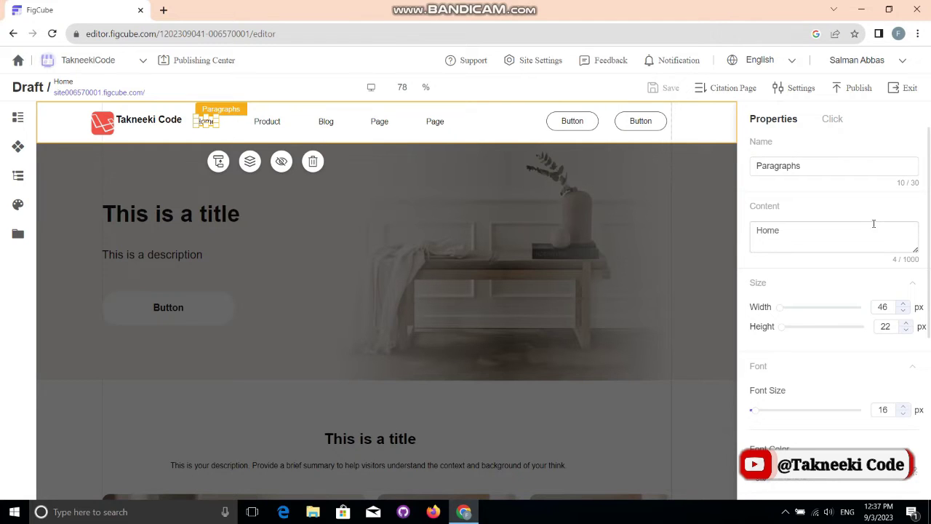
scroll(927, 246, down, 2)
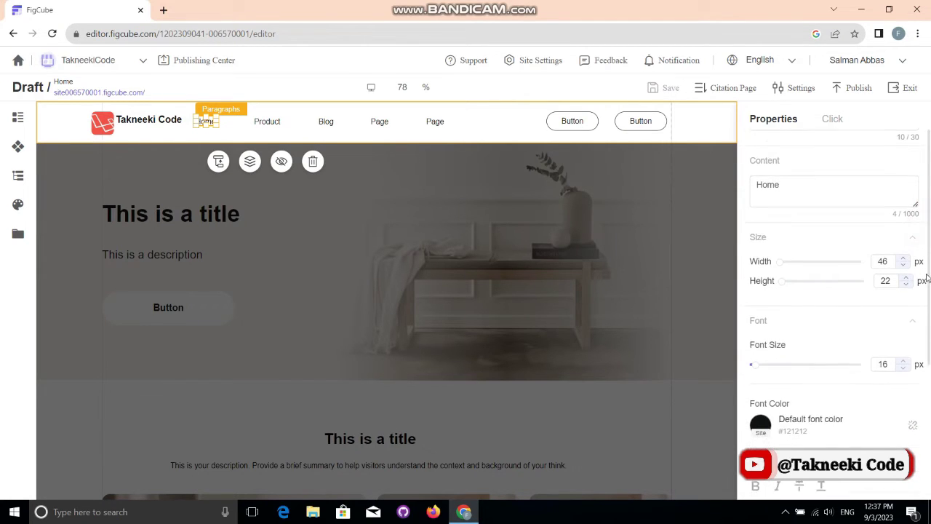
scroll(927, 310, down, 2)
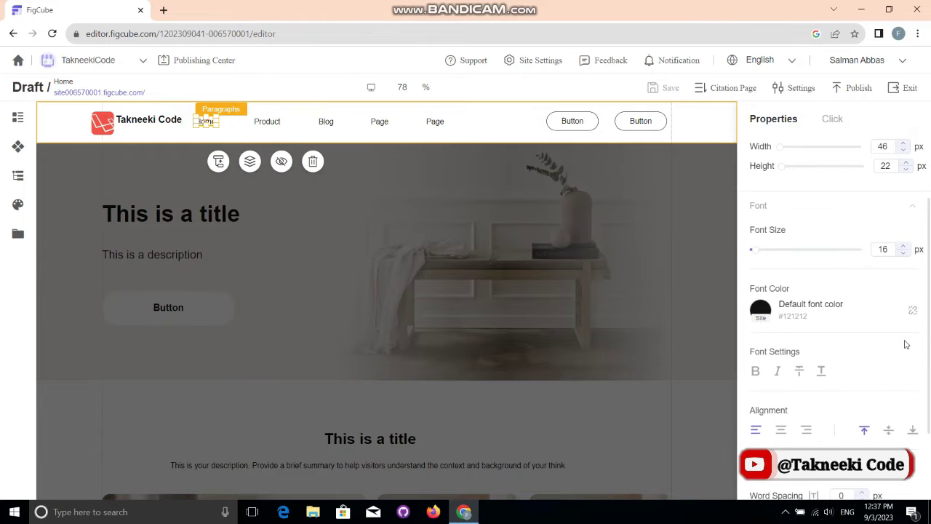
click(756, 372)
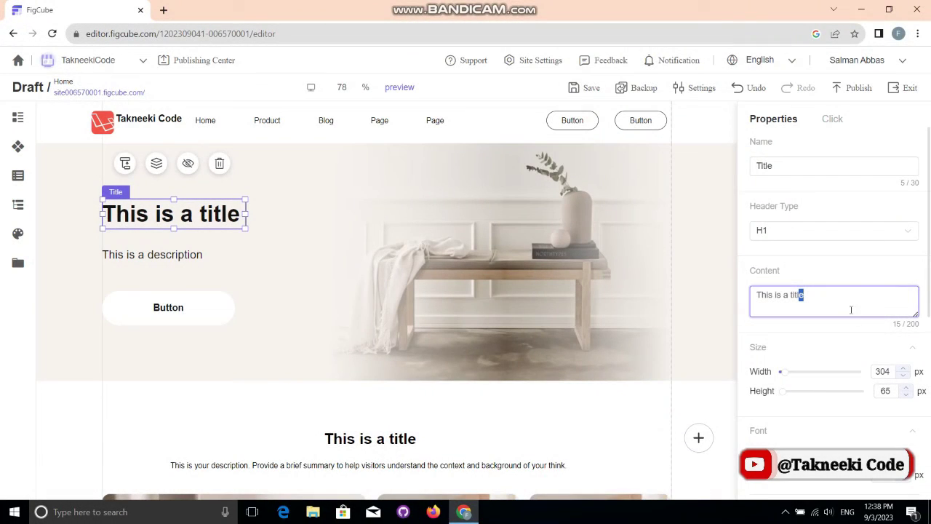
Step: Replace the hero title text with 'Takneeki Code provides products at your doorsteps'
triple_click(838, 301)
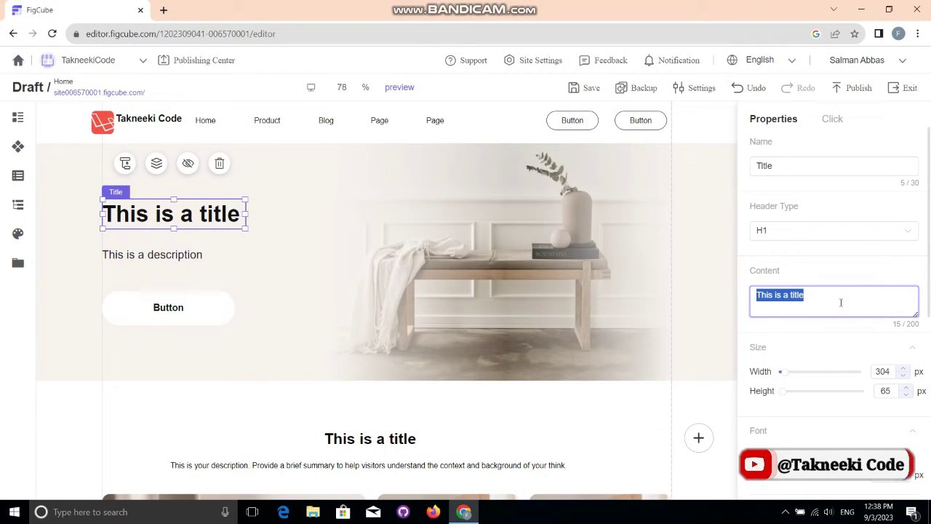
key(BackSpace)
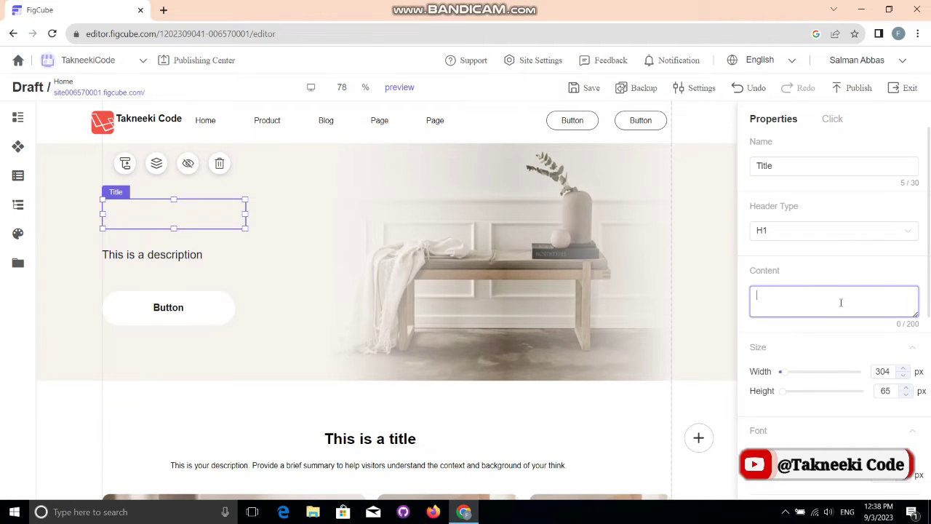
text(Takne)
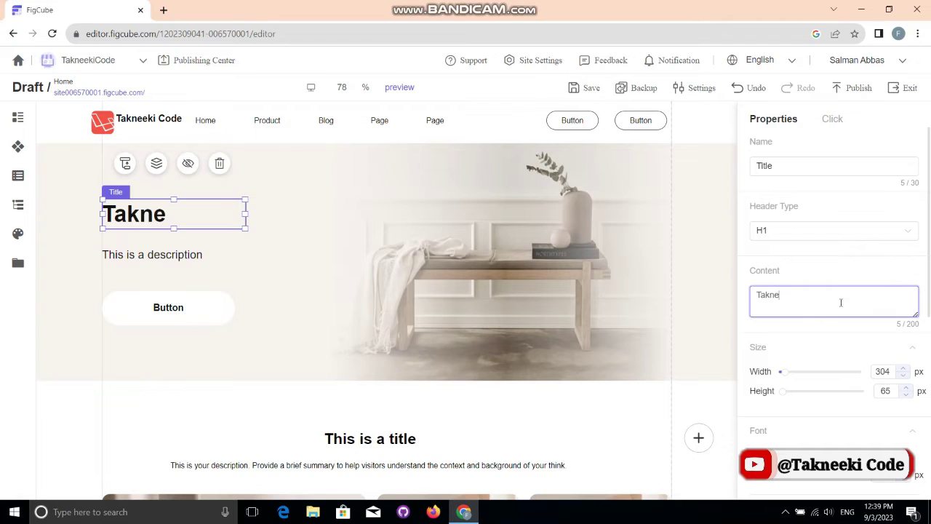
text(eki Code)
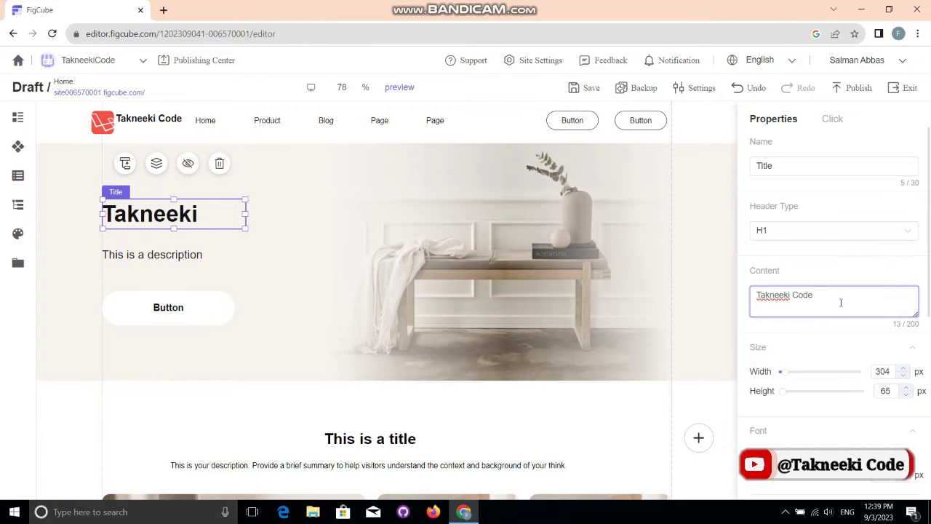
text( provide)
key(BackSpace)
key(BackSpace)
key(BackSpace)
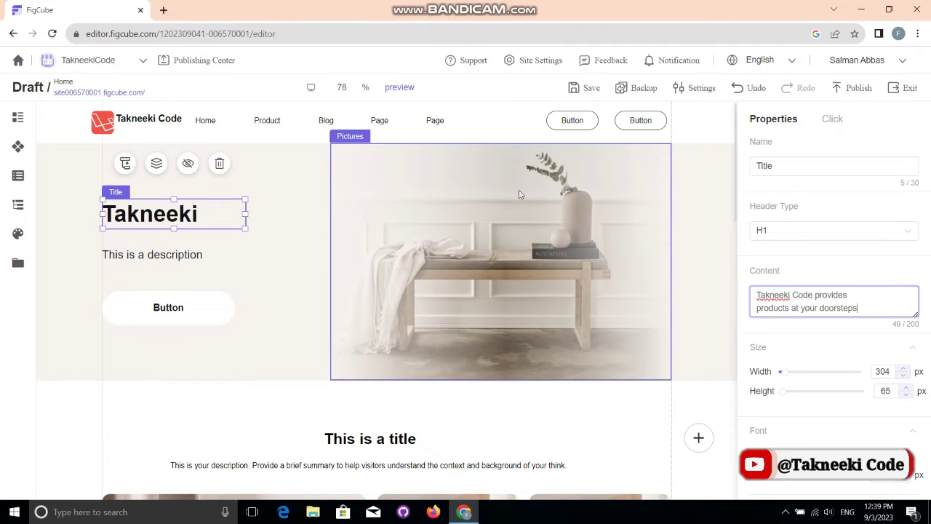
Step: Widen the hero title box to 599 × 126 px so it wraps onto two lines
click(244, 214)
drag(244, 214, 362, 219)
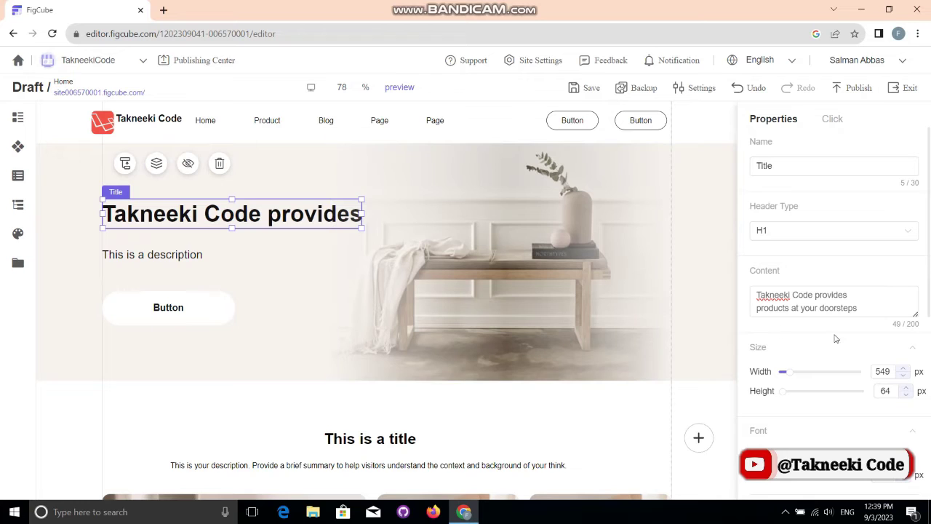
click(838, 295)
key(Return)
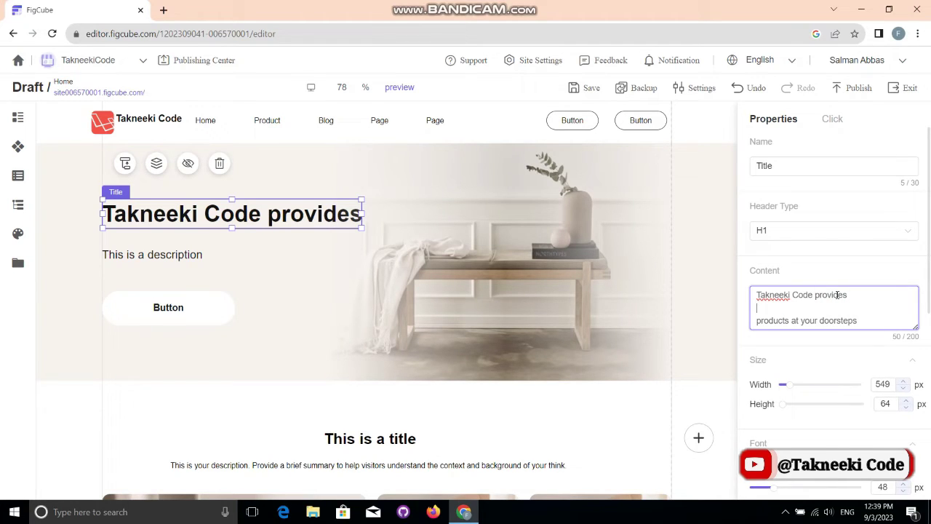
key(BackSpace)
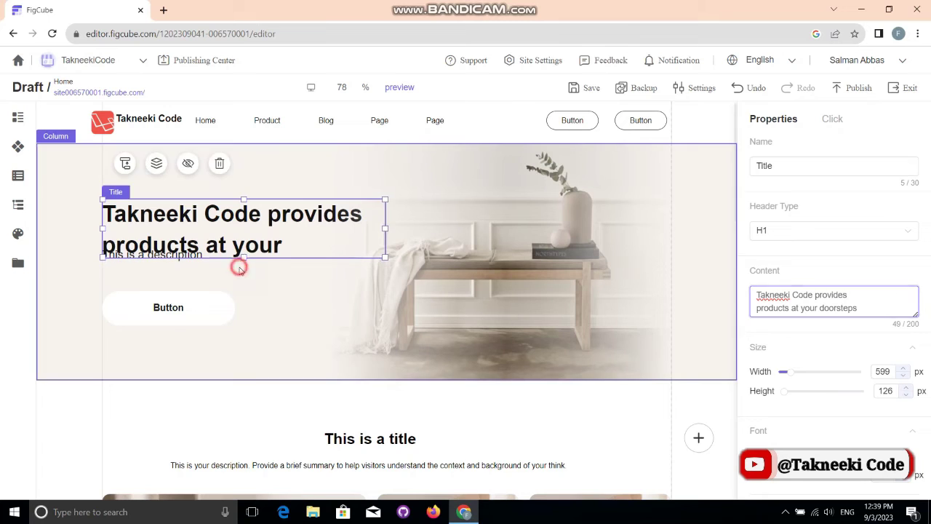
click(239, 268)
click(178, 256)
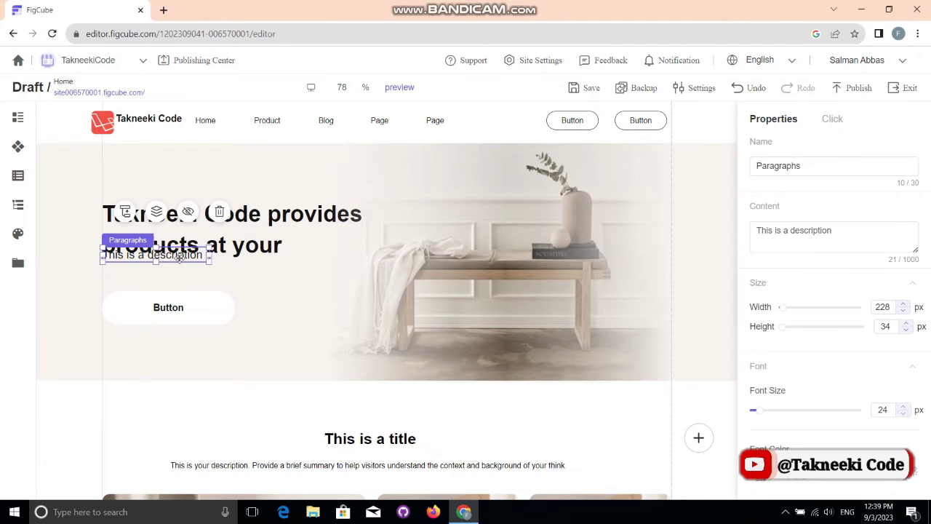
Step: Move the description below the title and change it to 'Let's hunt best products from different area.'
drag(178, 256, 179, 274)
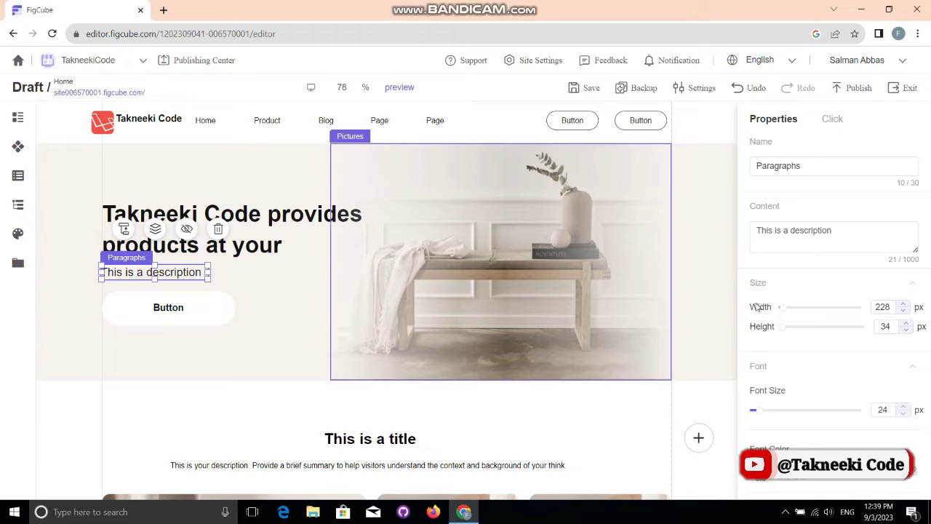
triple_click(832, 235)
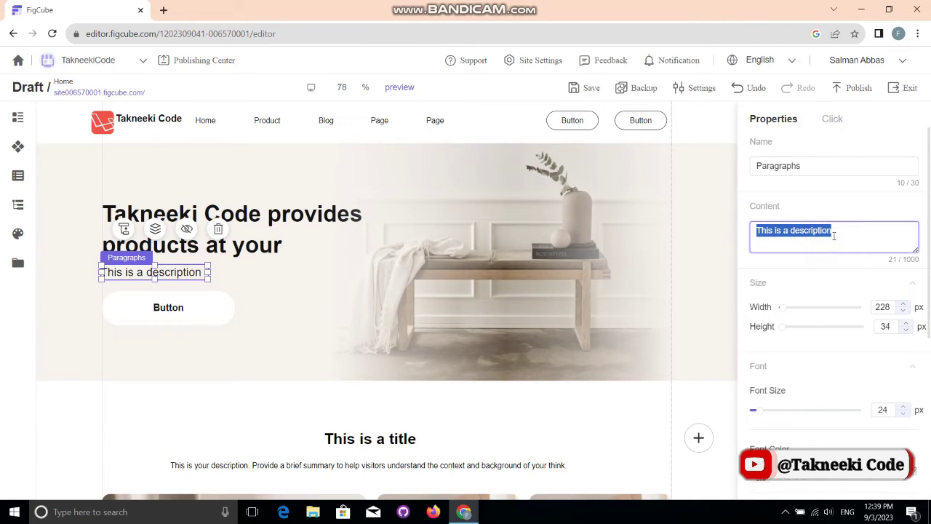
key(BackSpace)
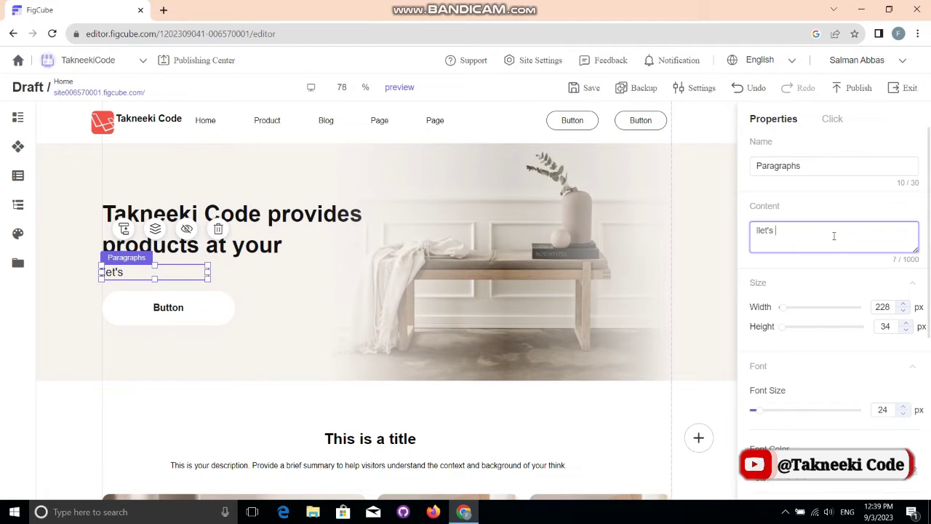
text(llet's hunt best products from different a)
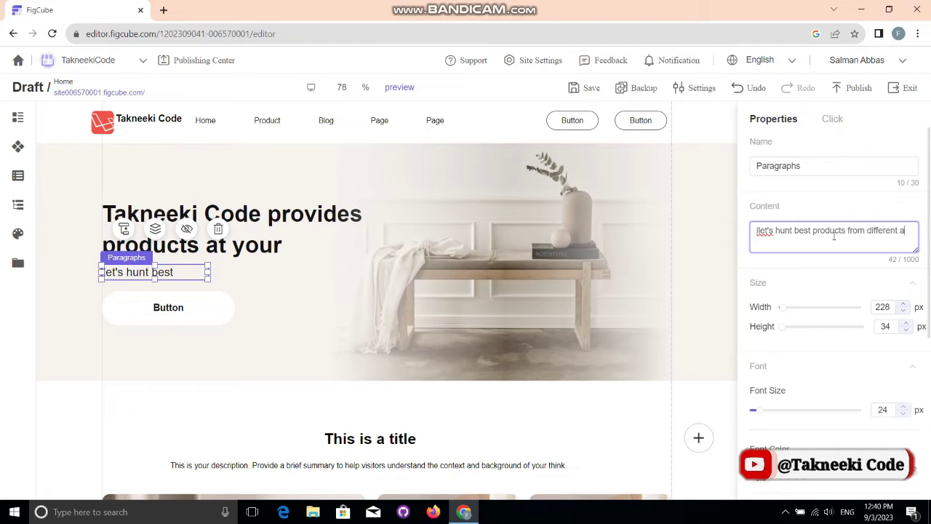
text(reas)
click(762, 231)
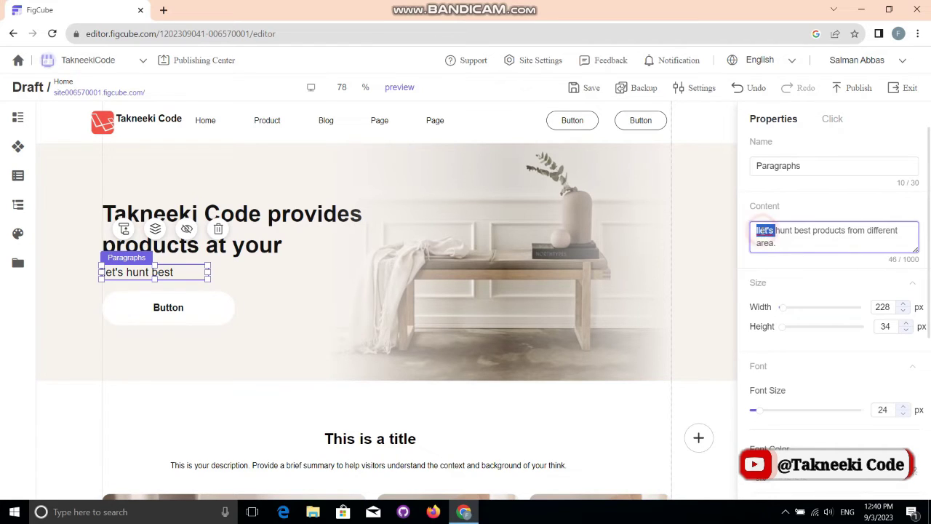
key(BackSpace)
key(BackSpace)
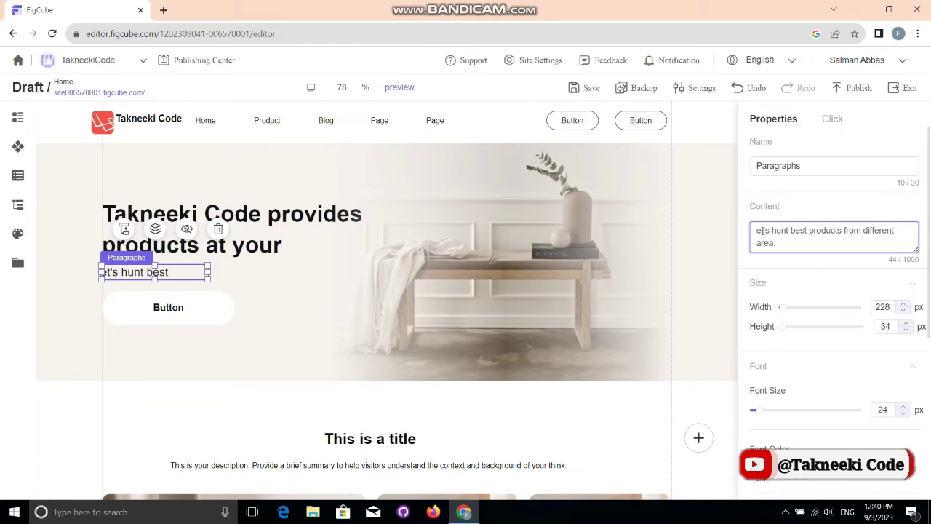
text(L)
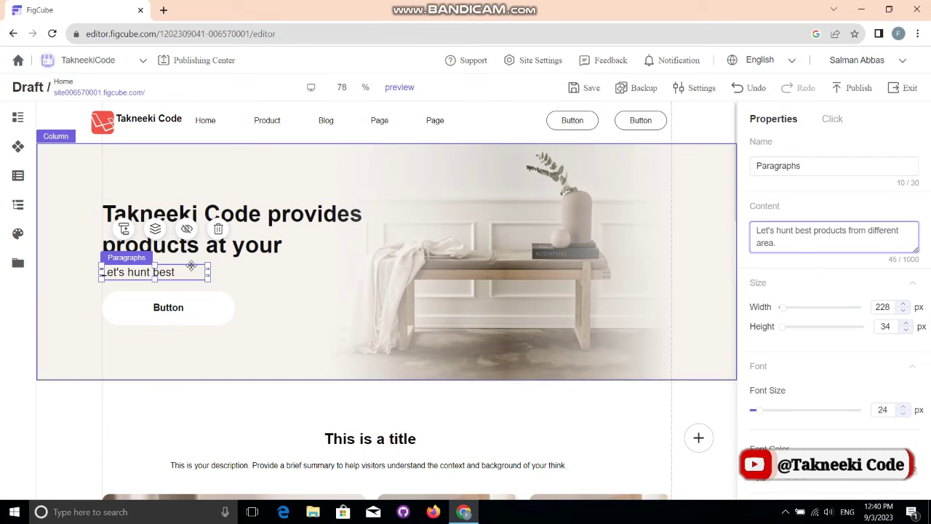
Step: Widen the description to 513 × 33 px so the sentence fits on one line
drag(209, 272, 346, 288)
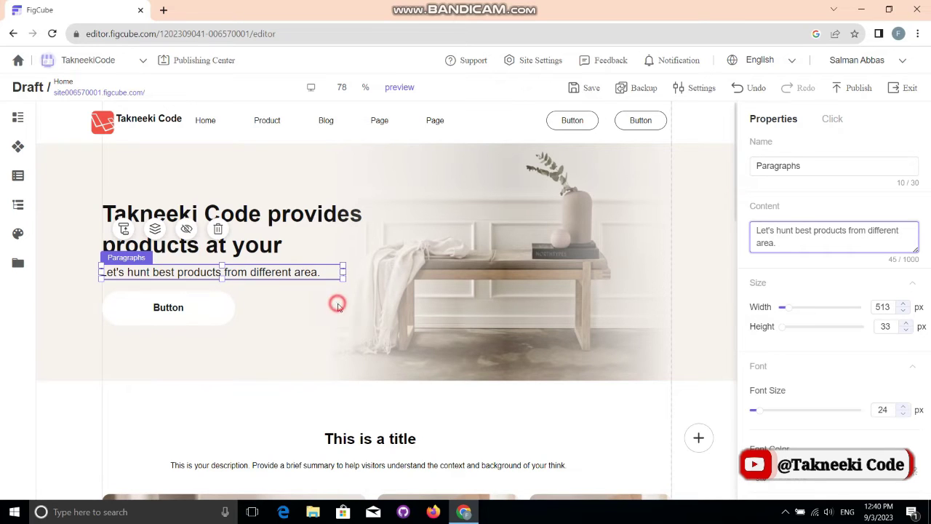
click(337, 303)
click(166, 308)
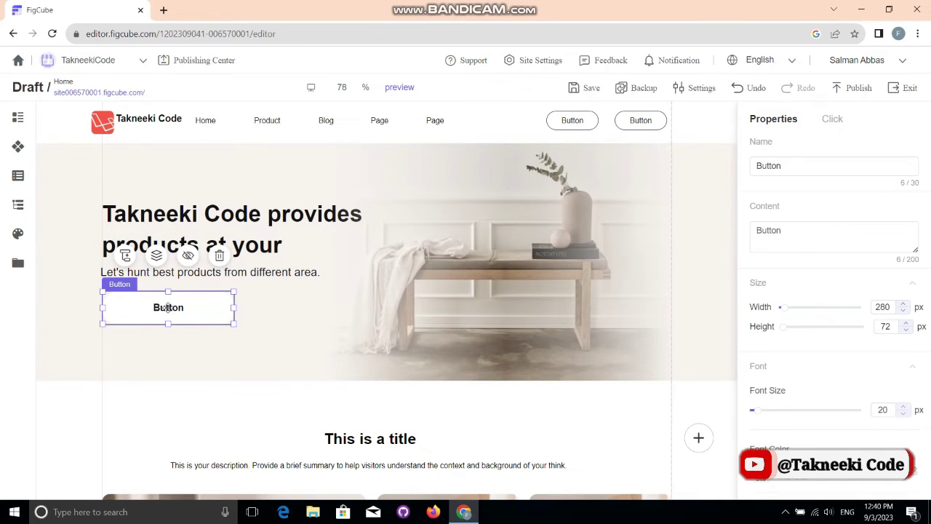
Step: Change the hero button's label to 'Lear More'
double_click(810, 234)
key(BackSpace)
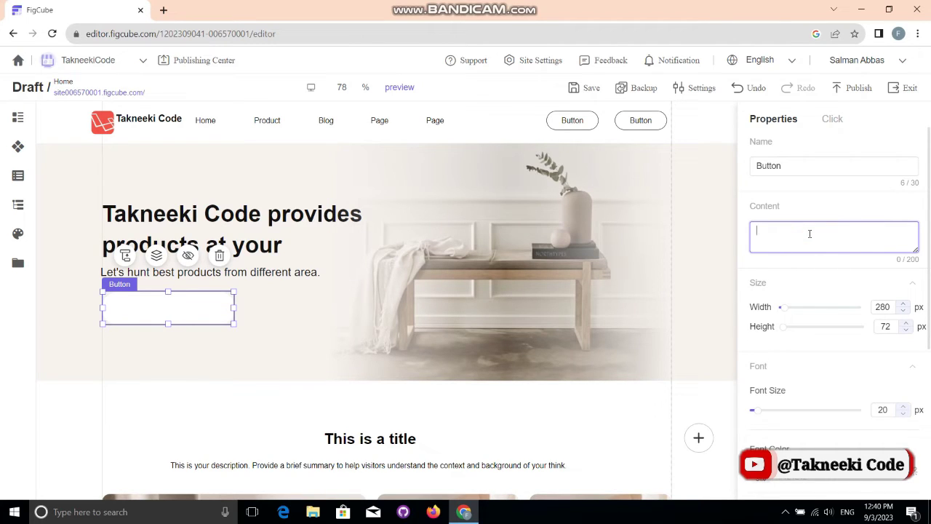
text(Lear More)
Step: Widen the button to 461 px and make its 20 px label text bold
drag(792, 307, 784, 327)
click(924, 367)
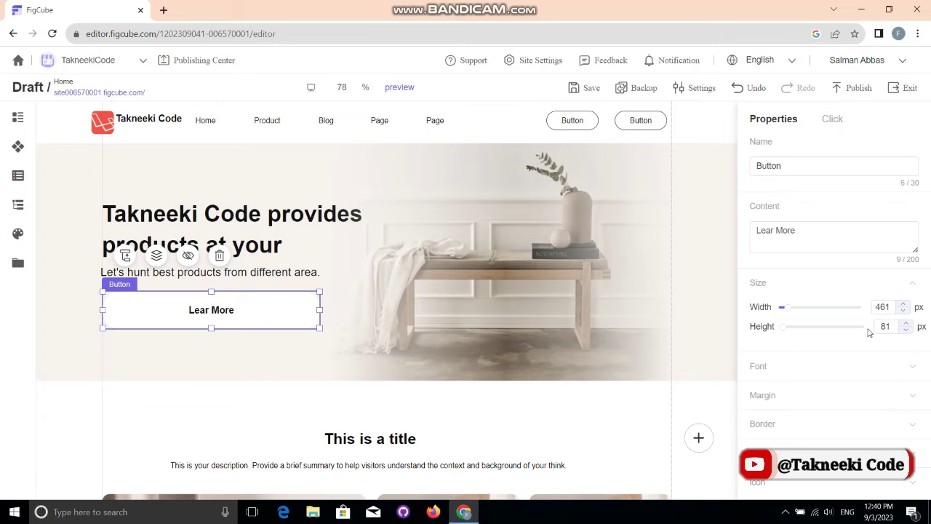
click(852, 366)
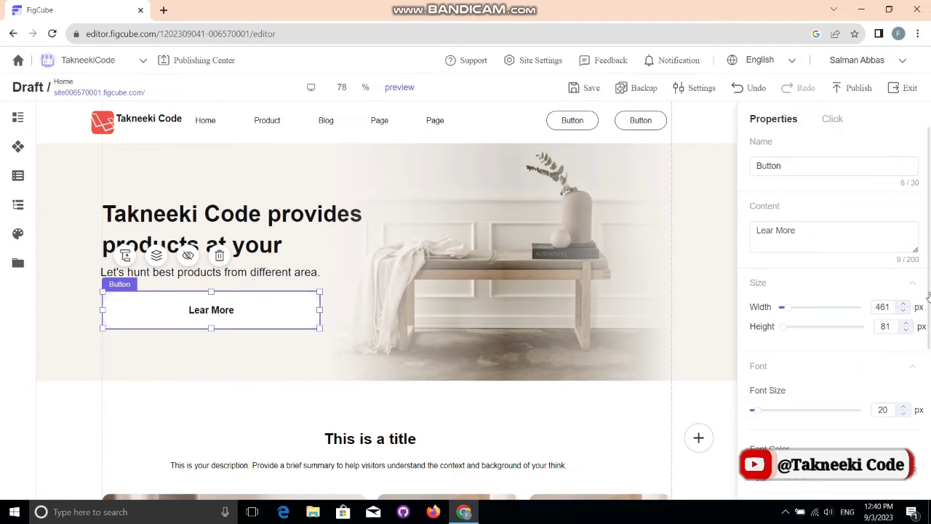
scroll(929, 304, down, 2)
drag(929, 337, 924, 420)
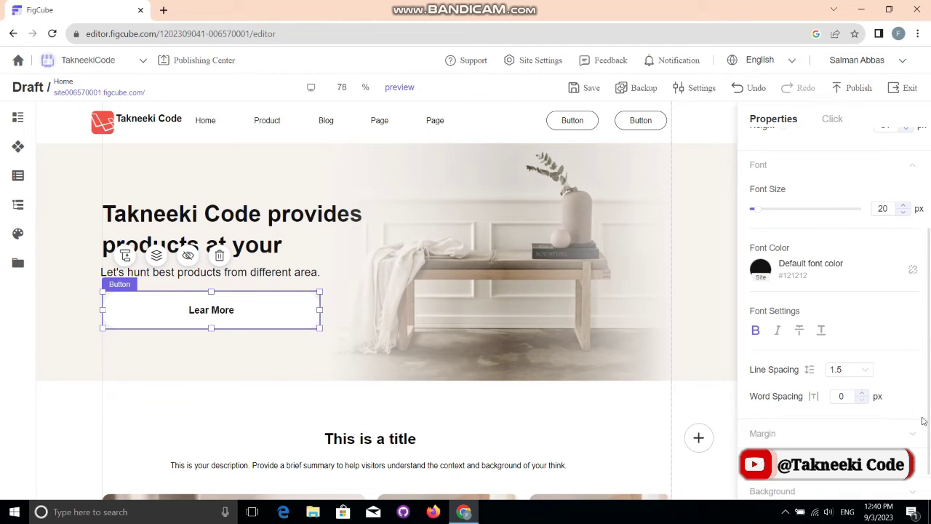
click(761, 332)
click(830, 432)
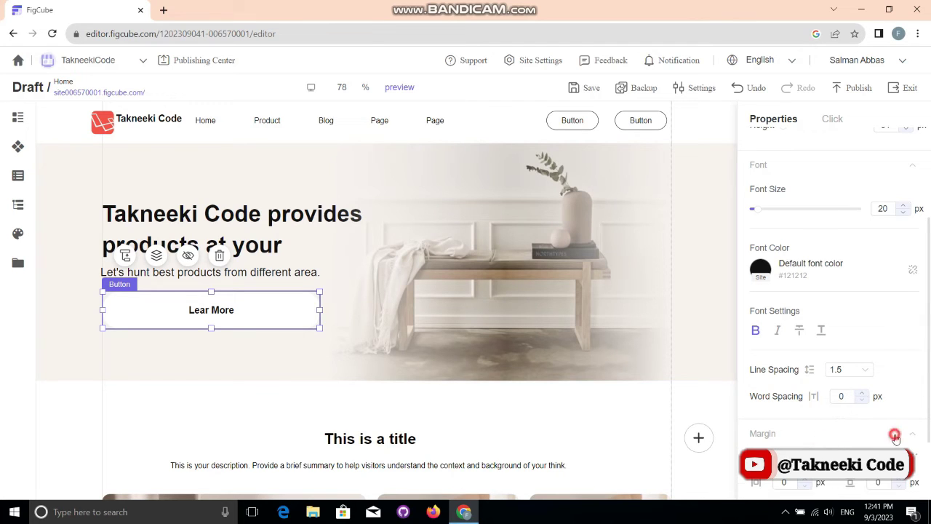
click(897, 434)
click(536, 297)
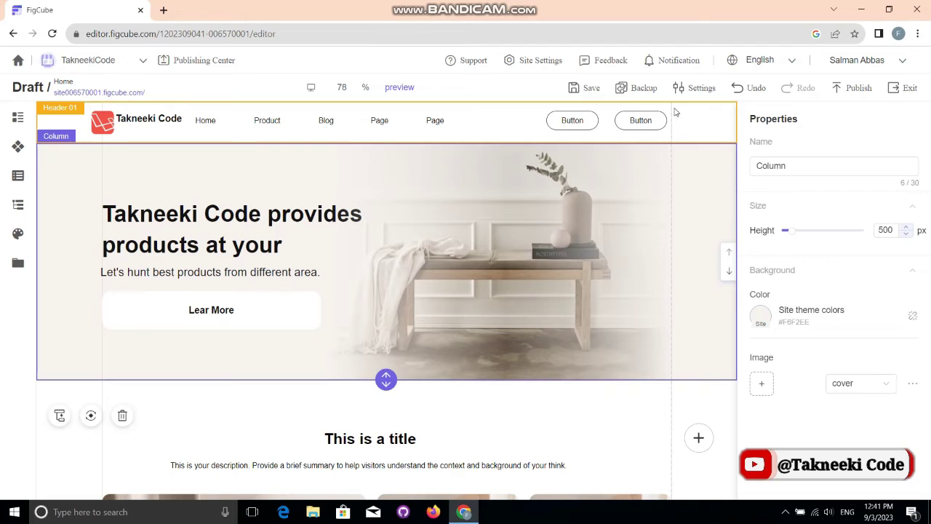
Step: Save the draft and open the site preview as visitors see it
click(571, 87)
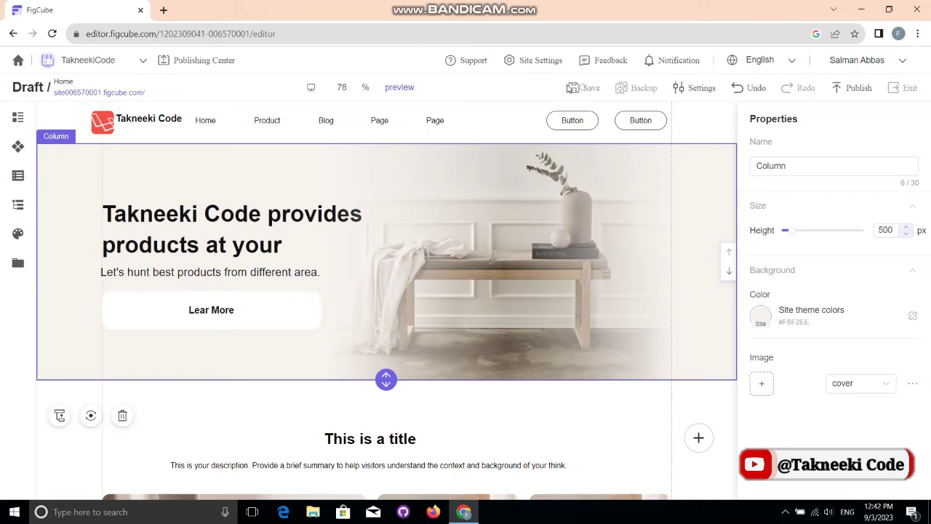
click(703, 89)
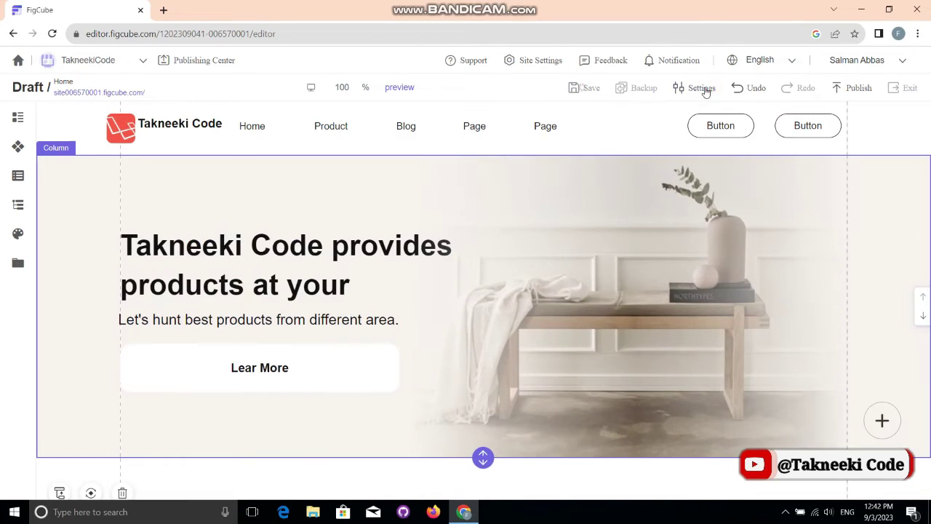
click(703, 88)
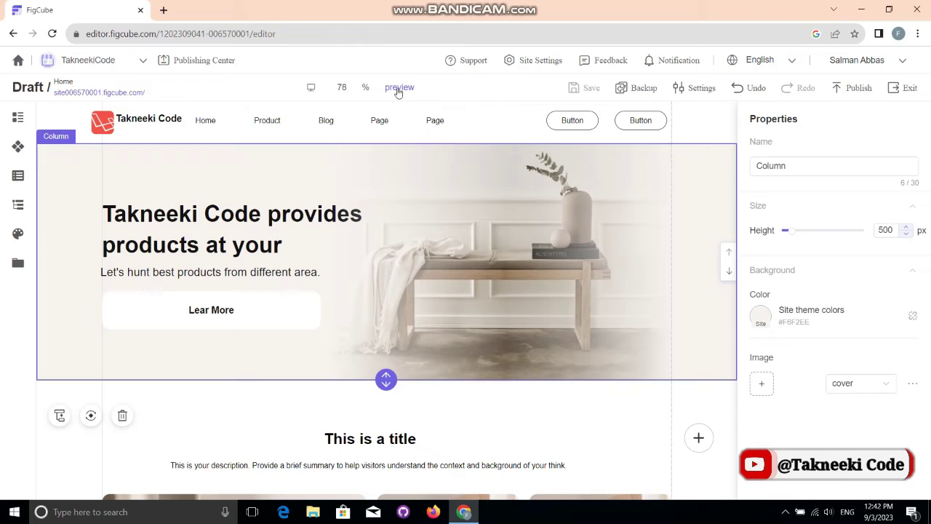
click(399, 88)
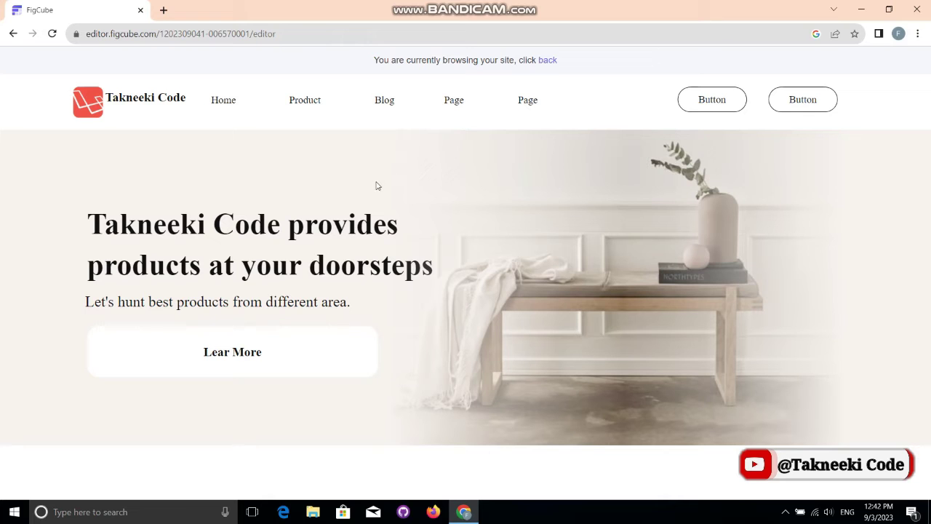
Step: Scroll the preview down past the hero to the product cards and back up
scroll(376, 185, down, 15)
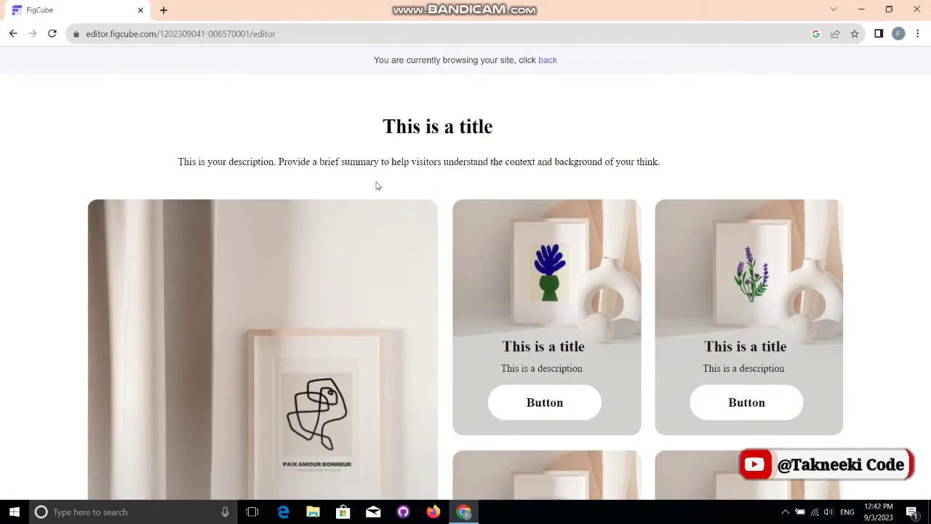
scroll(376, 183, up, 15)
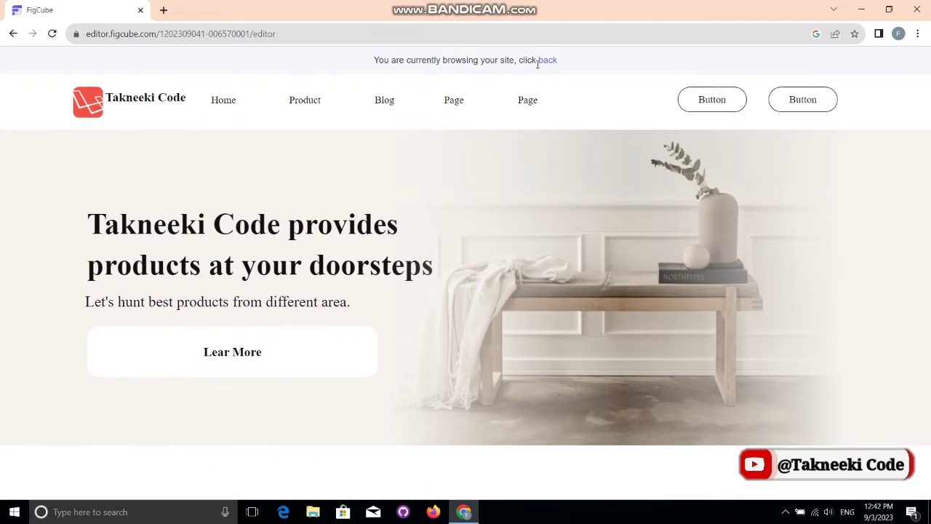
Step: Back in the editor, replace the hero's bench picture with uploaded charismatic-georgia-front
click(545, 60)
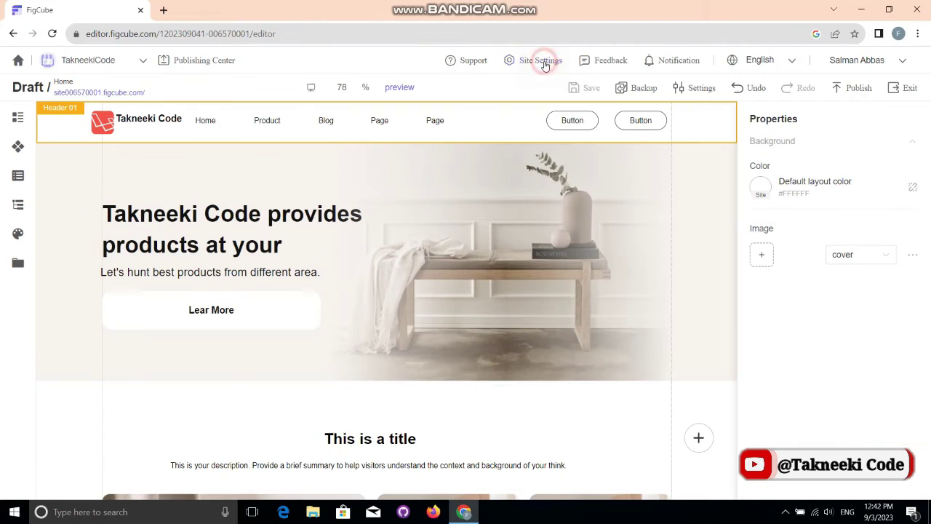
click(556, 231)
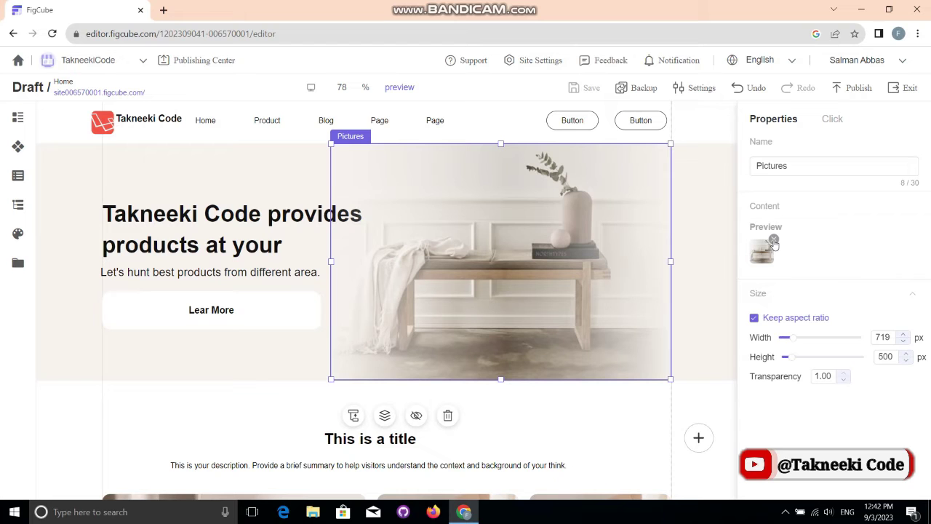
click(773, 241)
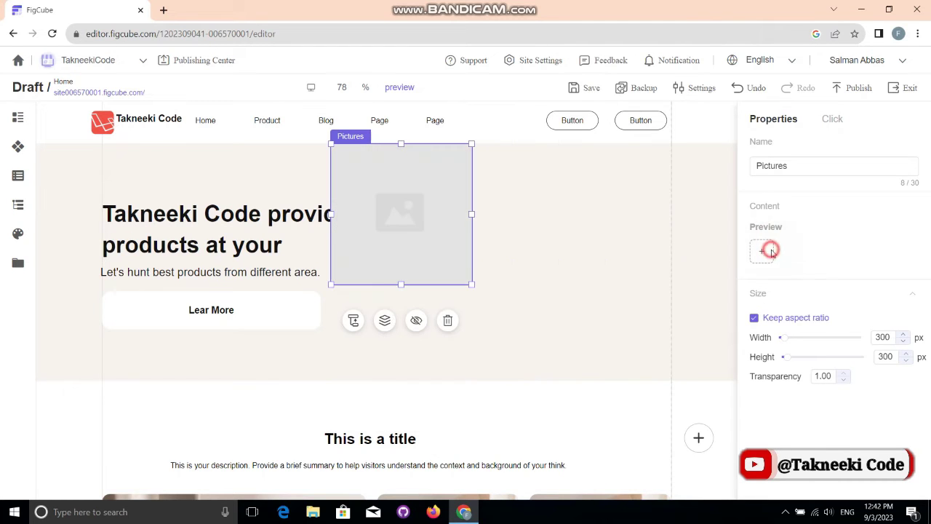
click(764, 250)
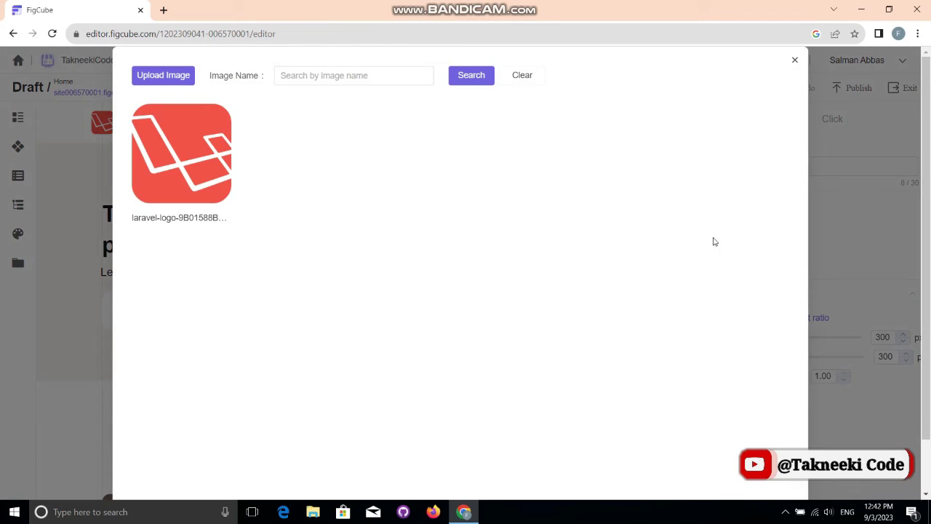
click(187, 80)
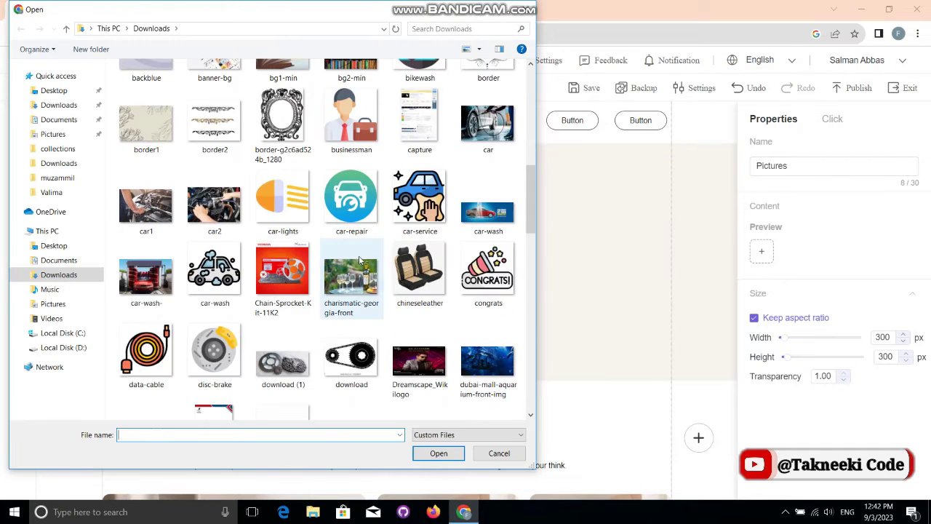
double_click(359, 260)
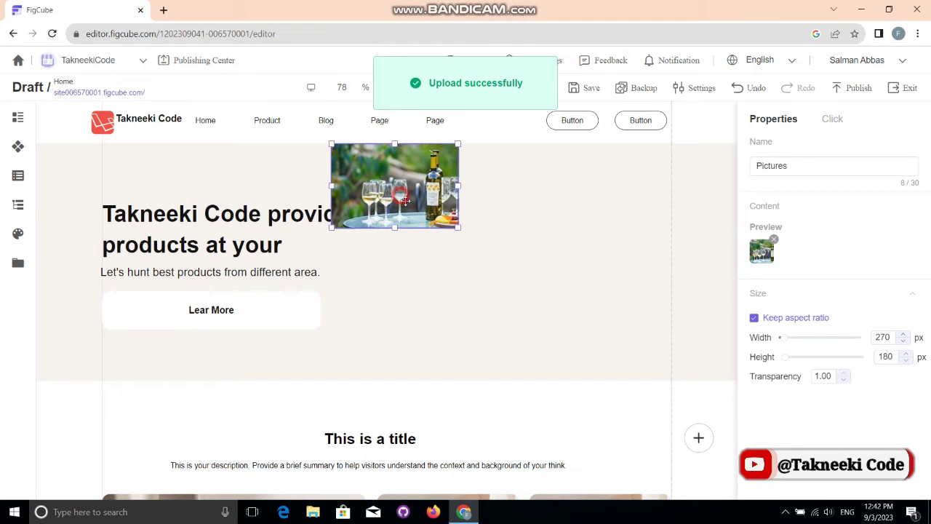
Step: Place the new picture beside the hero heading and size it to 701 × 448 px
drag(405, 200, 448, 225)
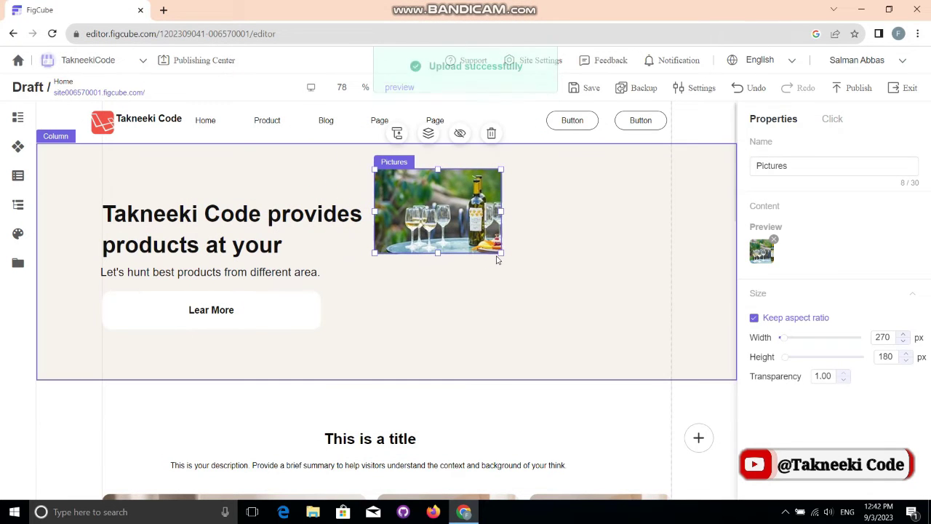
drag(500, 252, 676, 382)
drag(641, 340, 640, 331)
drag(785, 337, 794, 341)
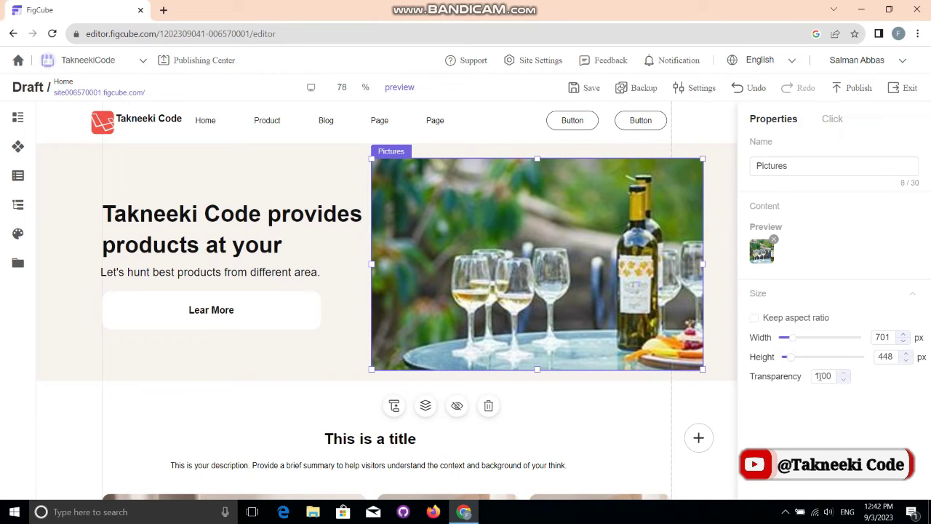
Step: Set the picture's transparency to 0.90 and save the site
click(841, 379)
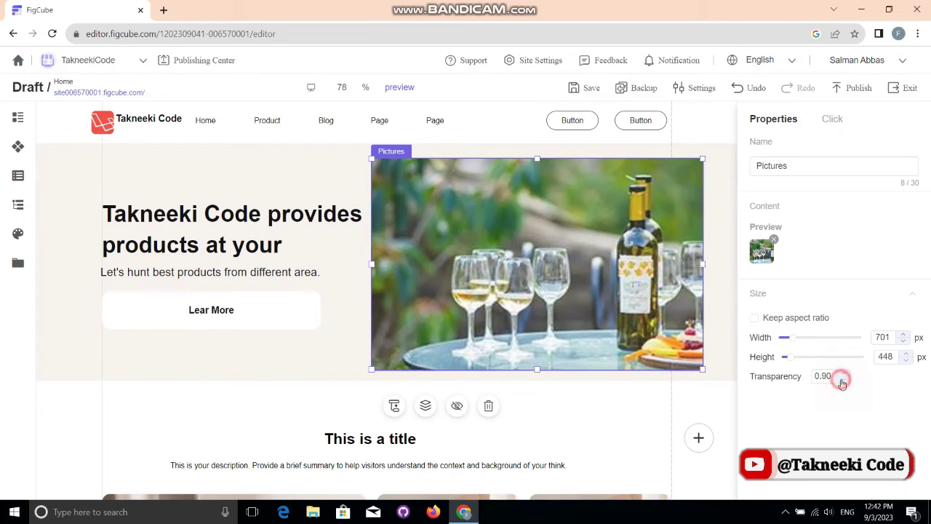
click(841, 380)
click(841, 380)
click(842, 374)
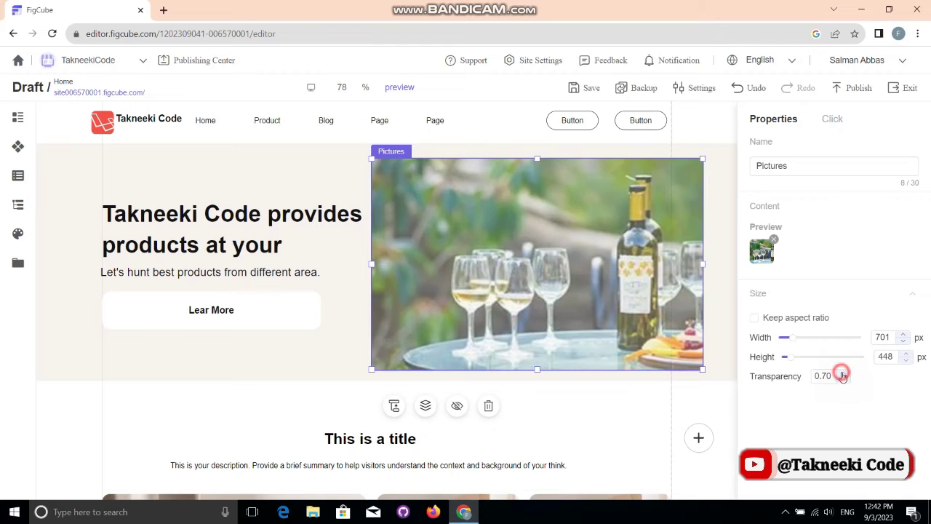
click(841, 380)
click(842, 374)
click(843, 373)
click(589, 88)
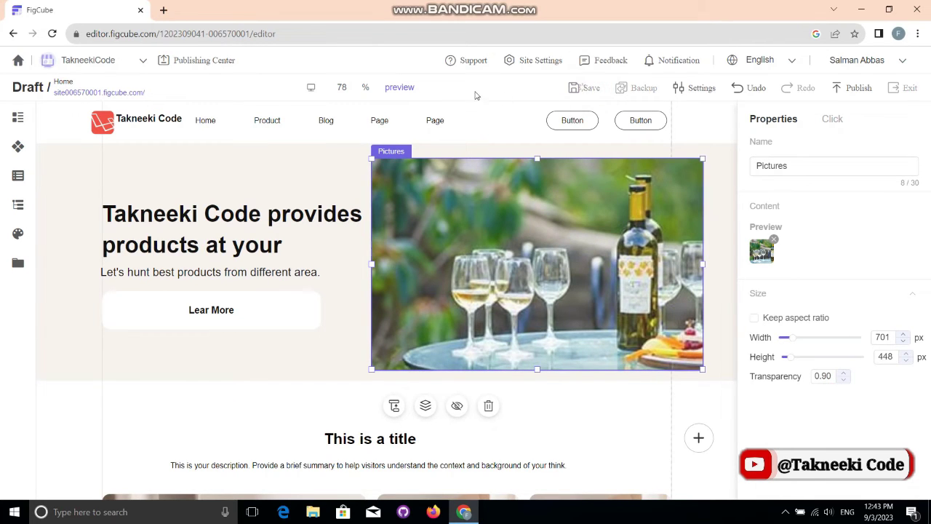
click(406, 109)
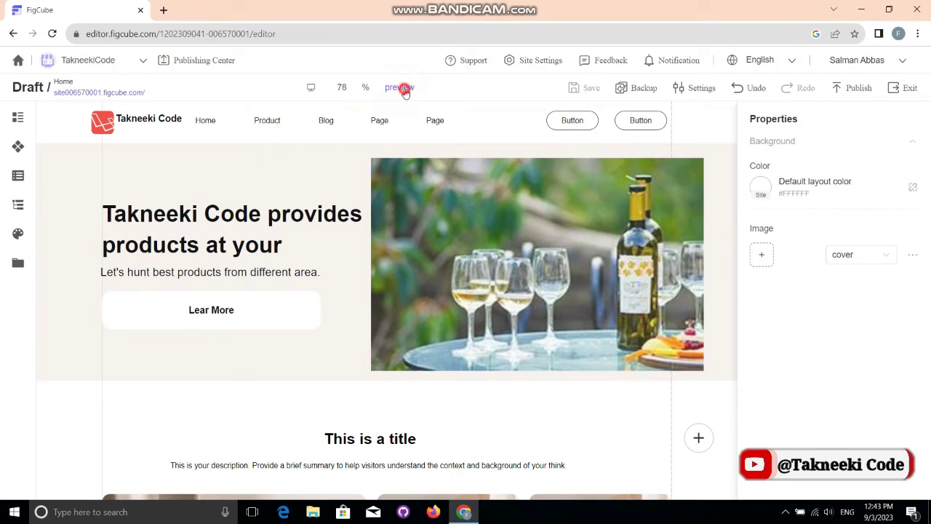
click(406, 87)
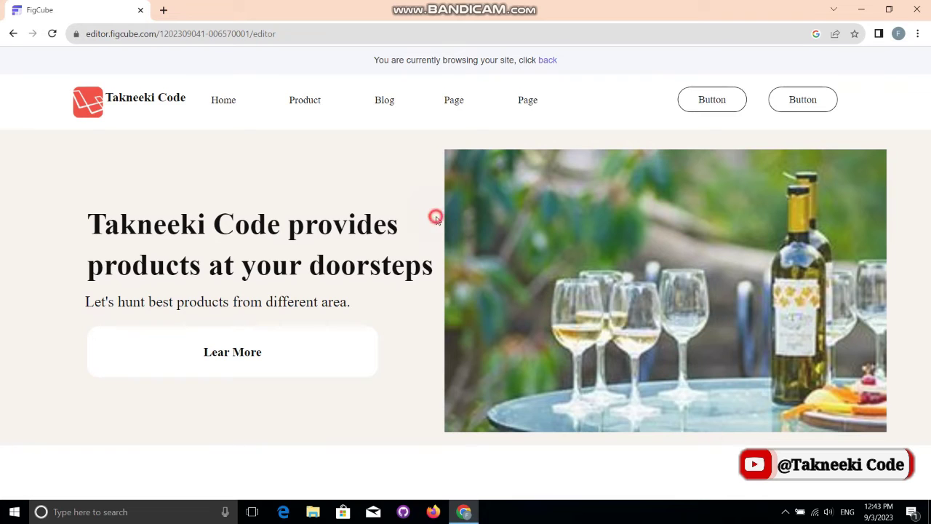
scroll(436, 218, down, 8)
scroll(437, 220, down, 5)
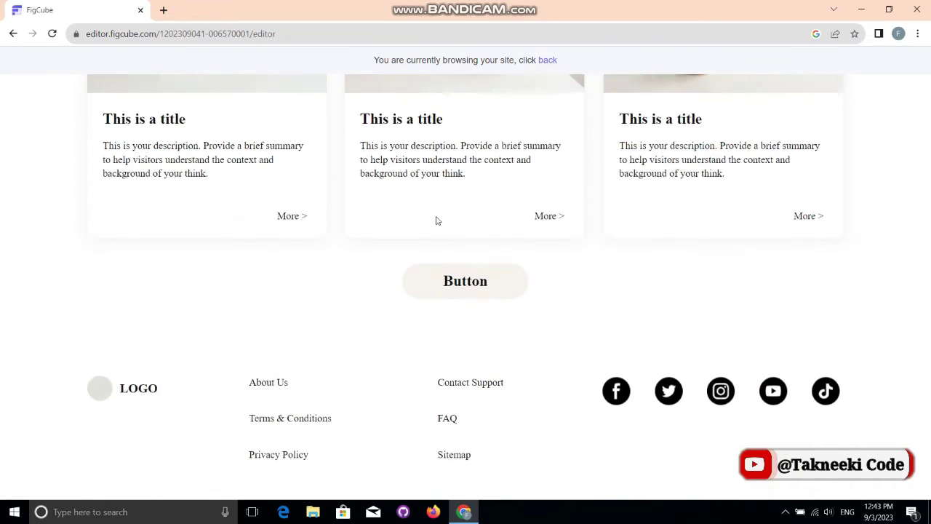
scroll(437, 221, up, 15)
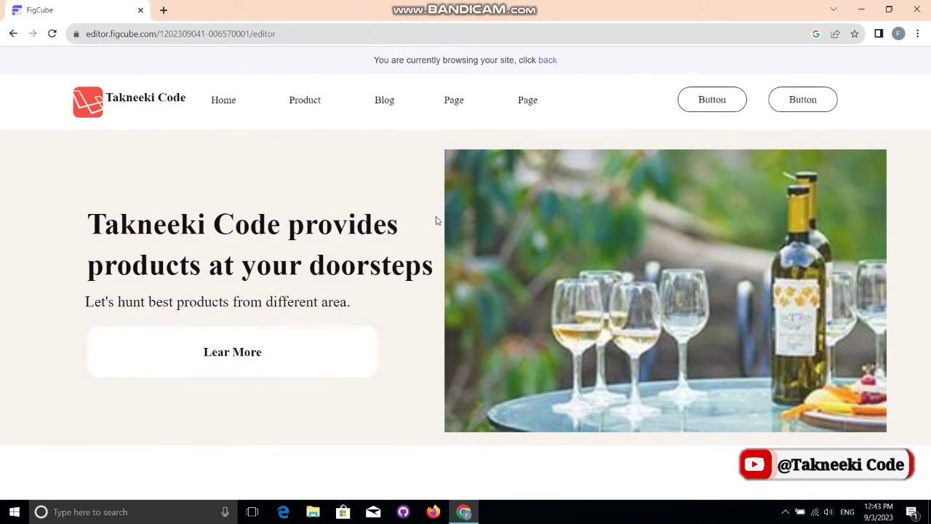
click(548, 61)
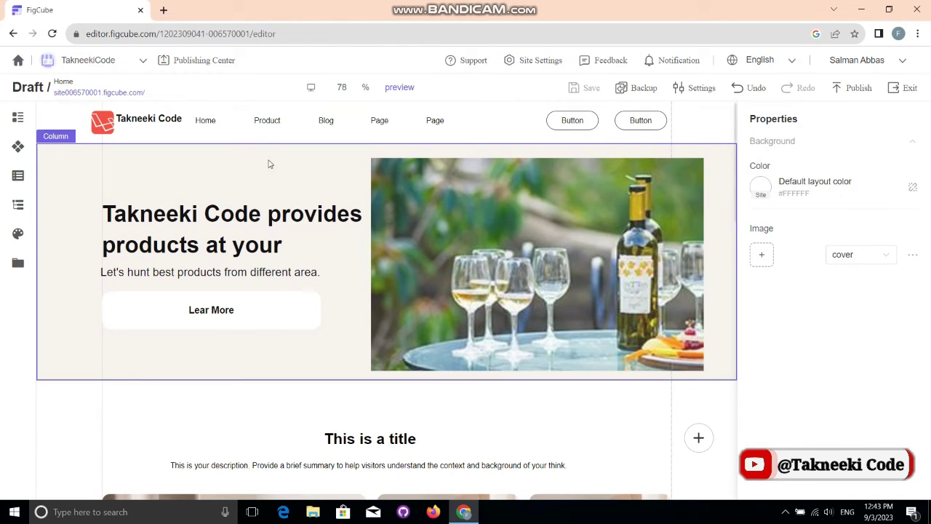
click(14, 116)
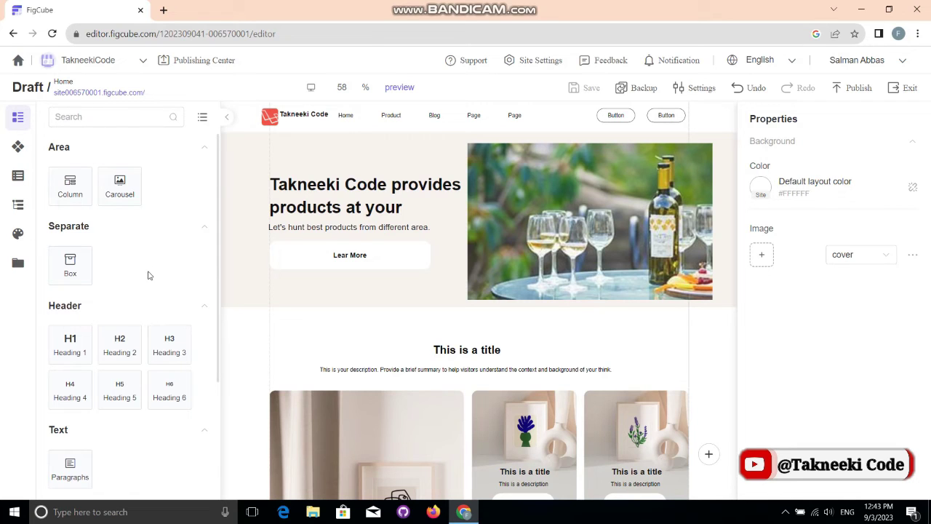
drag(117, 190, 367, 346)
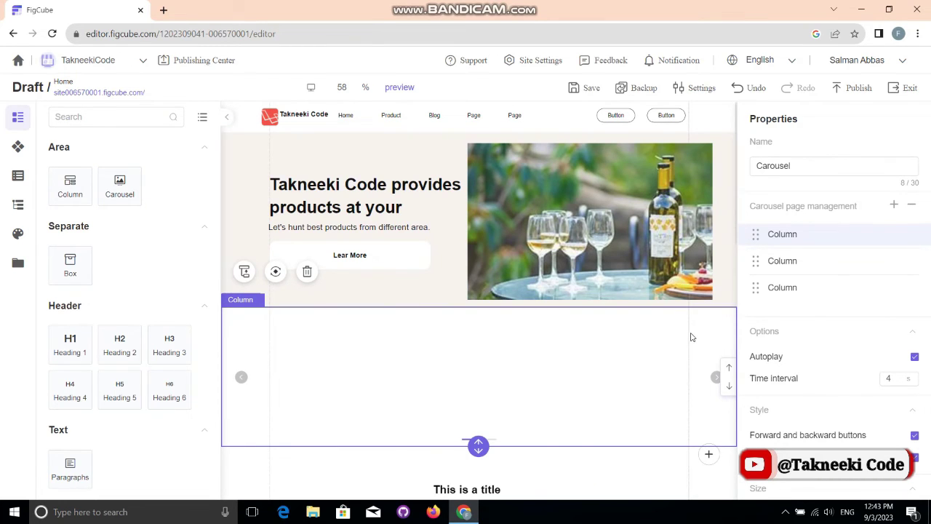
drag(478, 446, 478, 475)
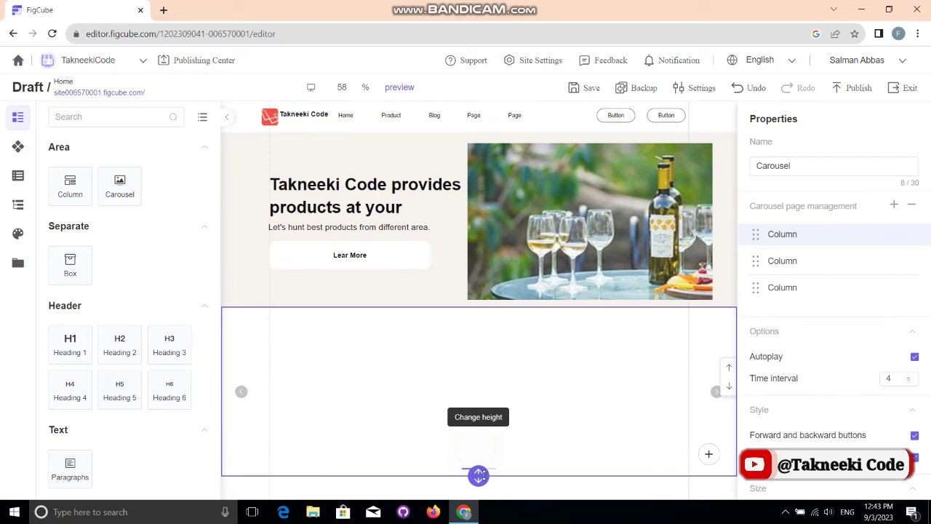
click(817, 243)
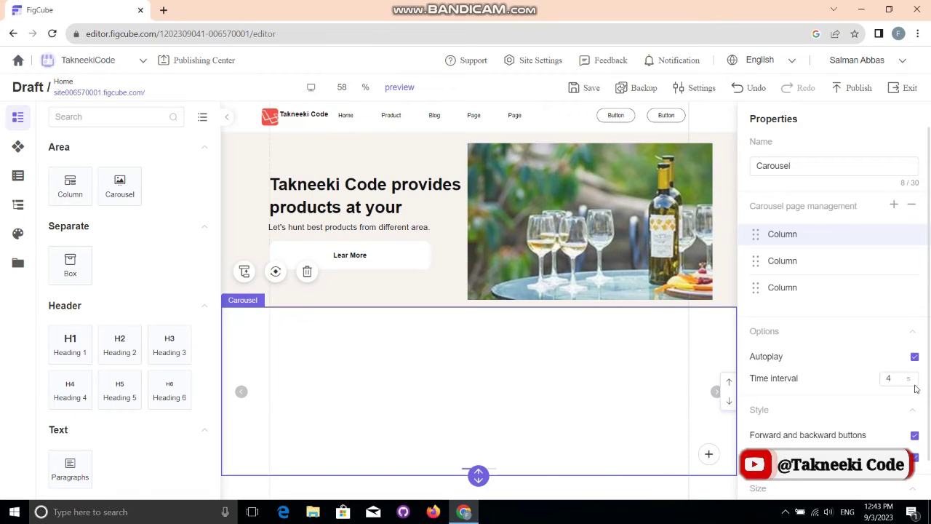
click(774, 230)
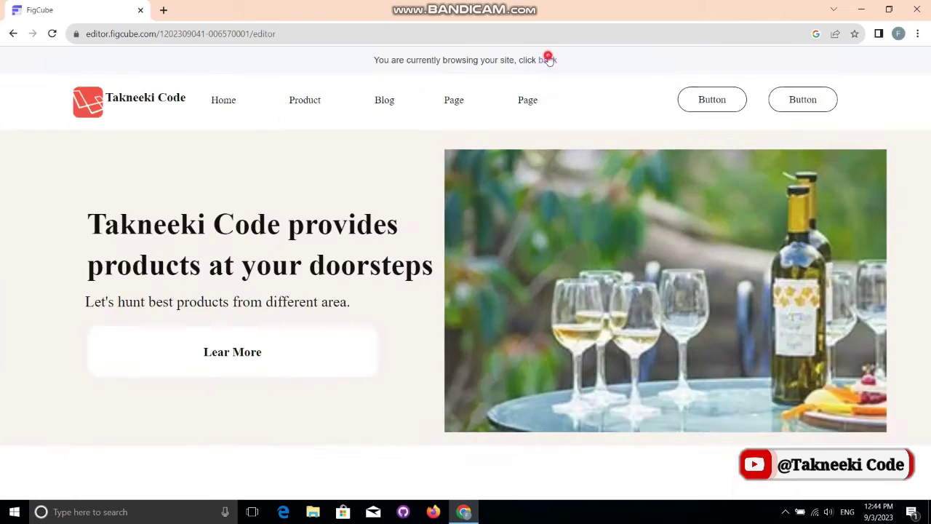
click(547, 57)
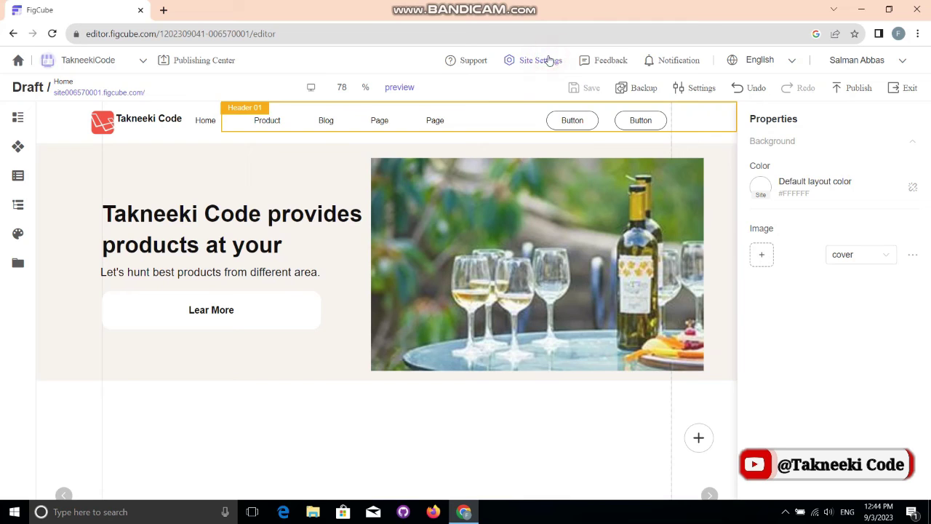
Step: Insert the charismatic-georgia wine-glasses photo as the first slide column's background image
click(607, 422)
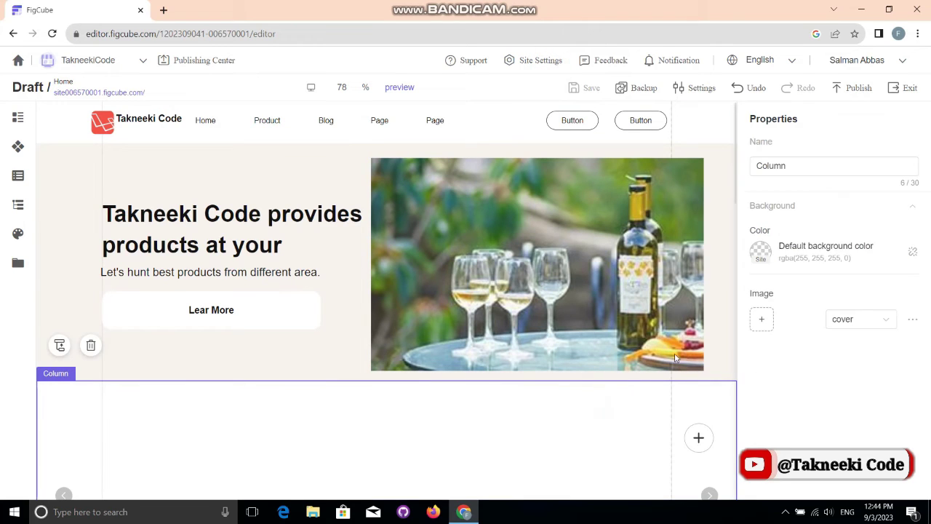
click(18, 117)
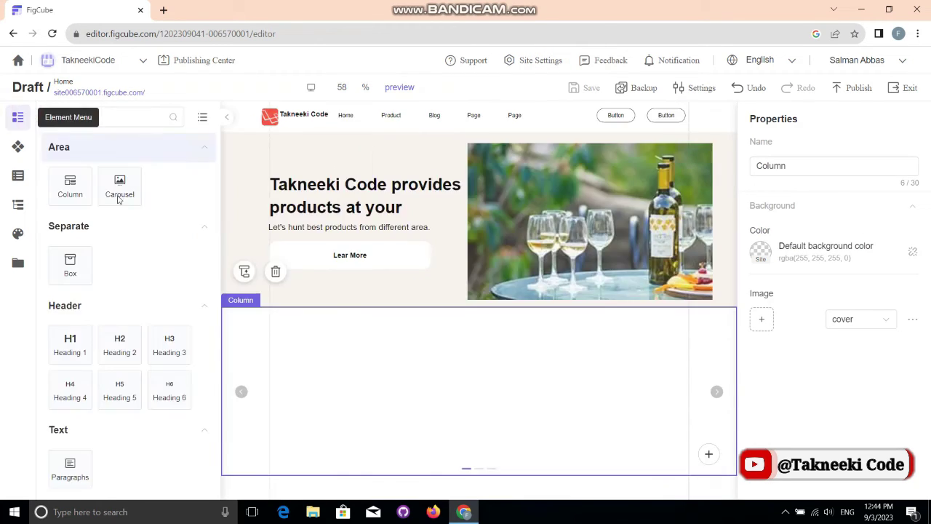
right_click(500, 353)
click(500, 354)
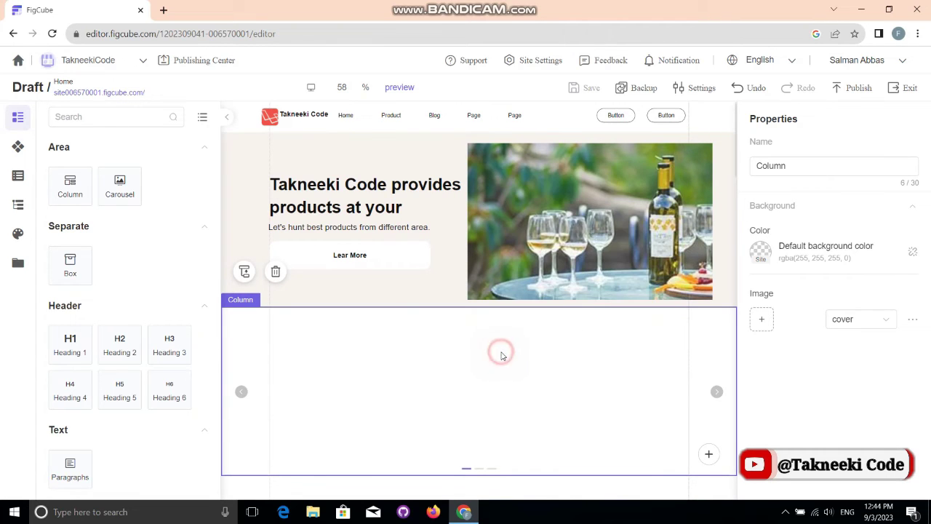
click(761, 324)
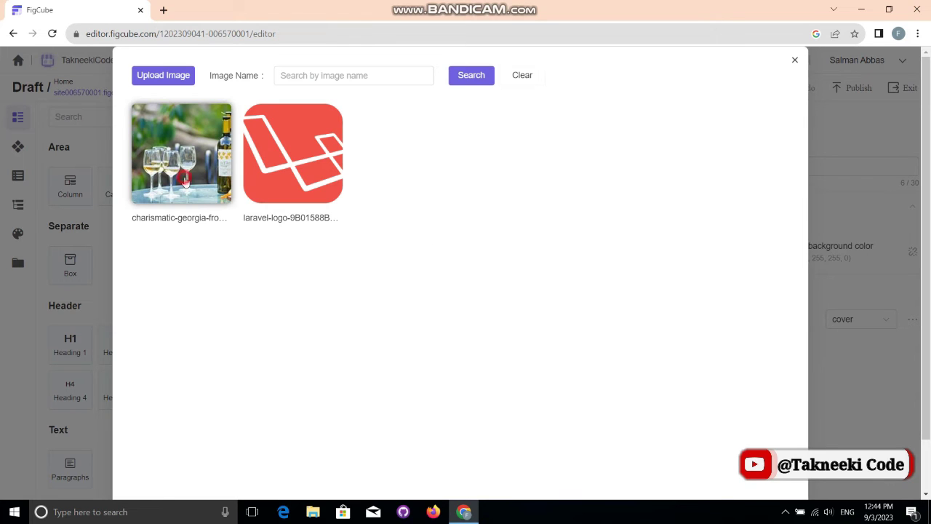
click(184, 184)
click(182, 136)
scroll(190, 145, down, 1)
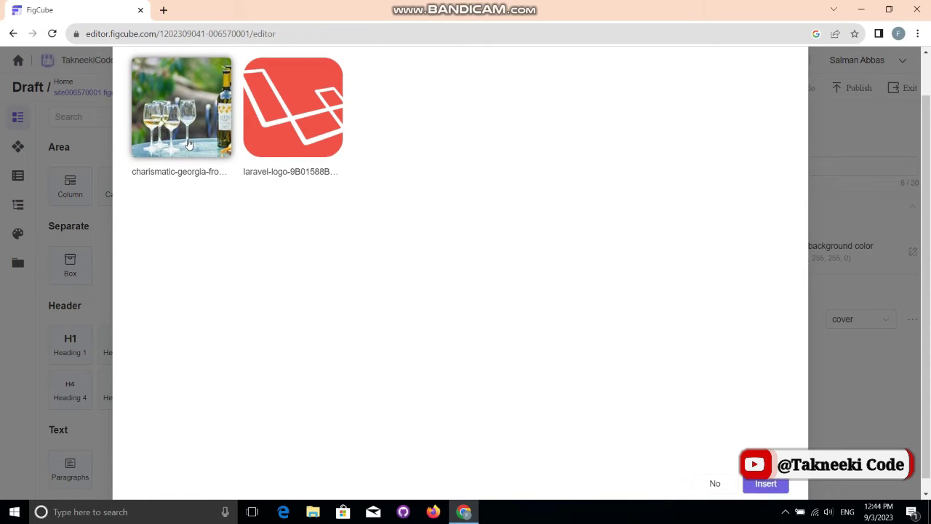
click(765, 477)
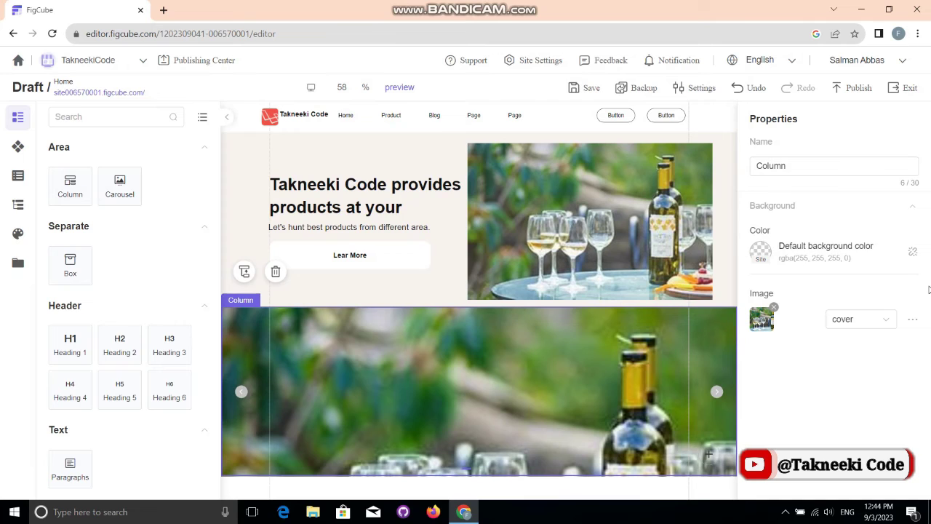
Step: Keep the slide background fit on cover and review its position and name settings
click(879, 323)
click(878, 321)
click(912, 321)
click(911, 322)
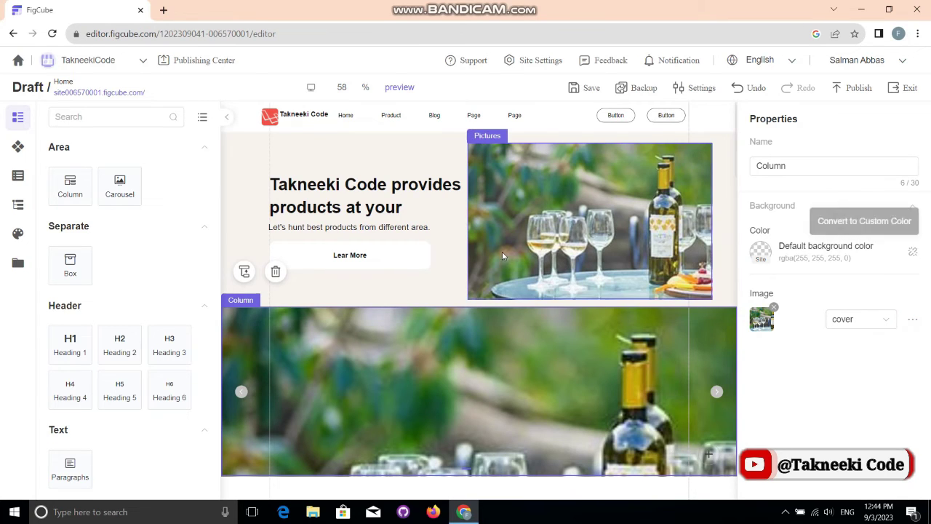
click(444, 259)
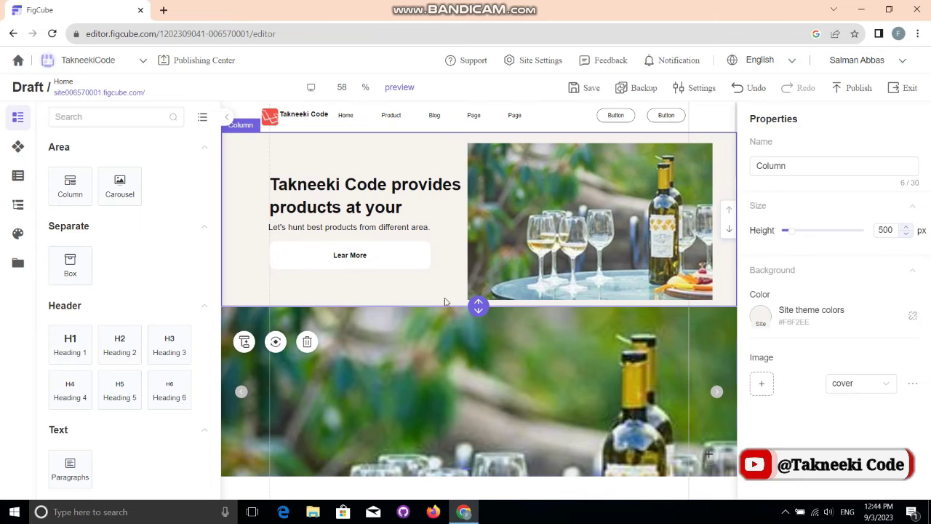
click(460, 331)
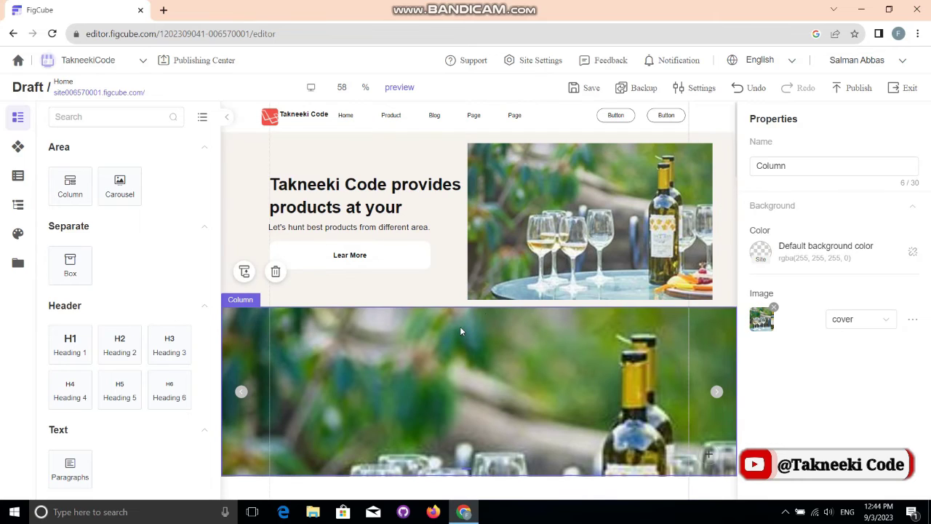
click(818, 169)
double_click(813, 168)
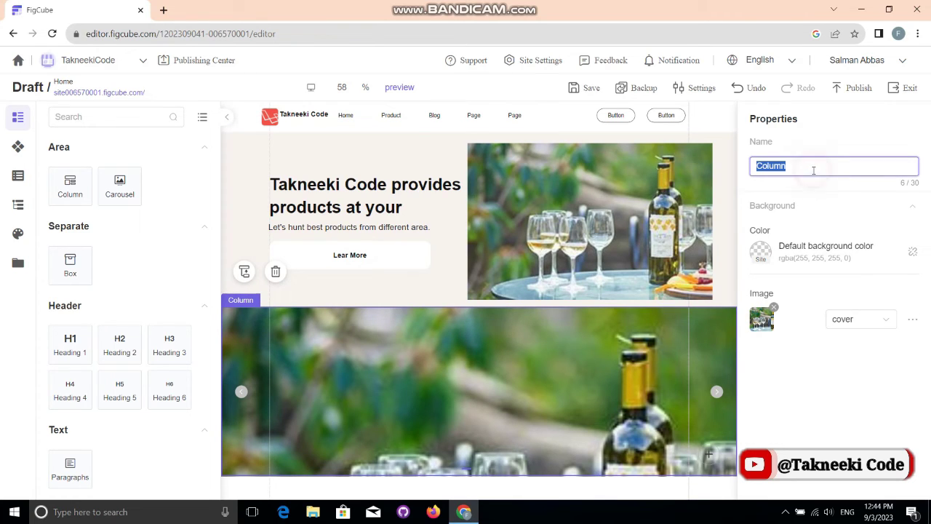
click(832, 206)
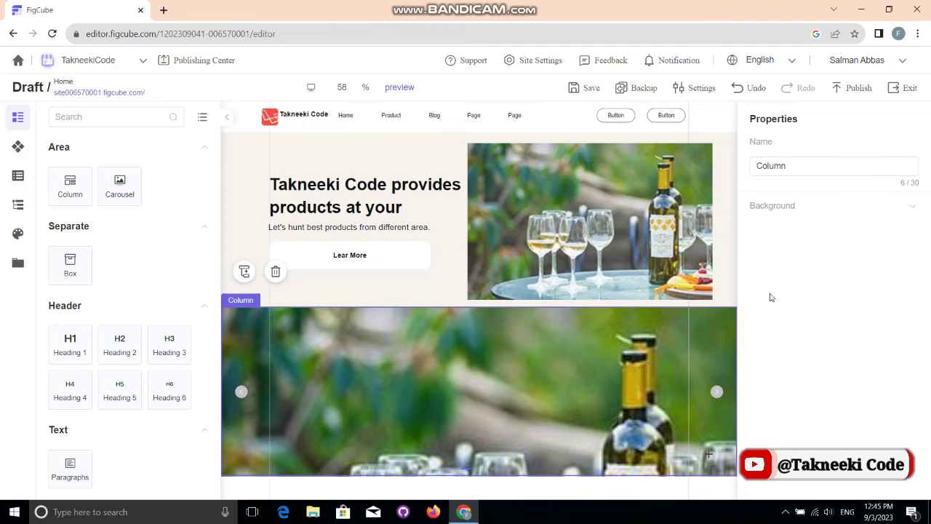
Step: On the second slide, upload Downloads\rrc\bg1 as the column's background image
click(715, 397)
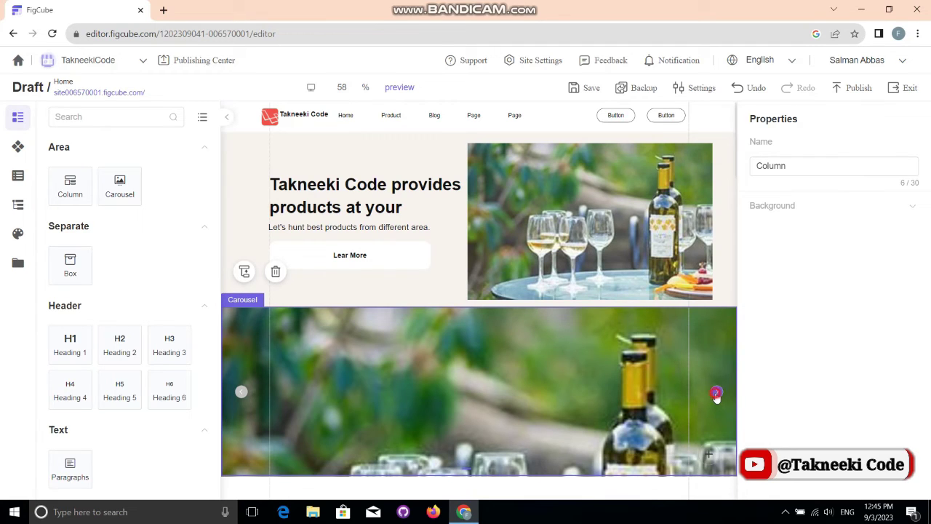
click(639, 398)
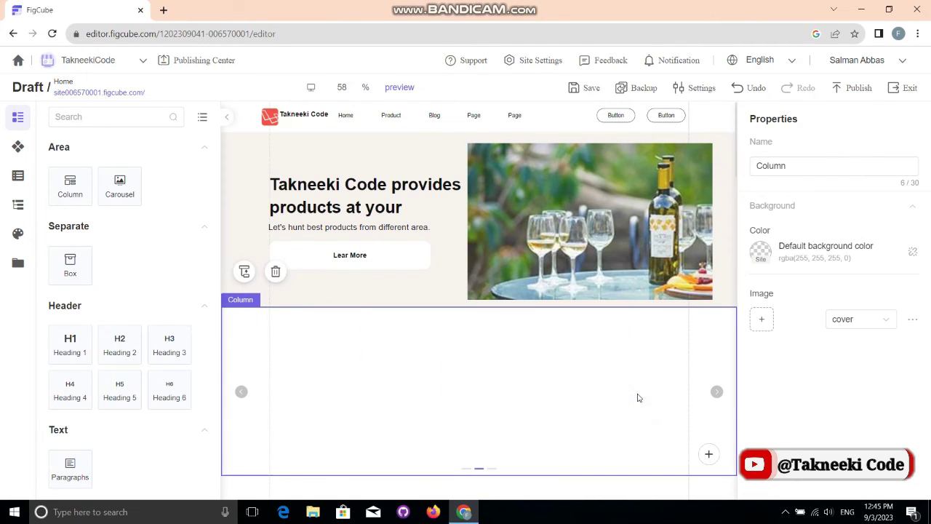
click(761, 319)
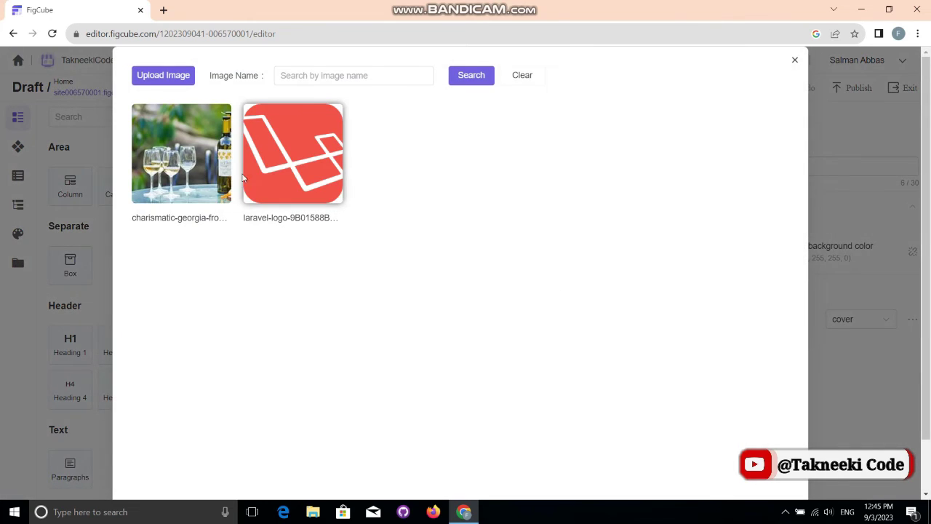
click(165, 76)
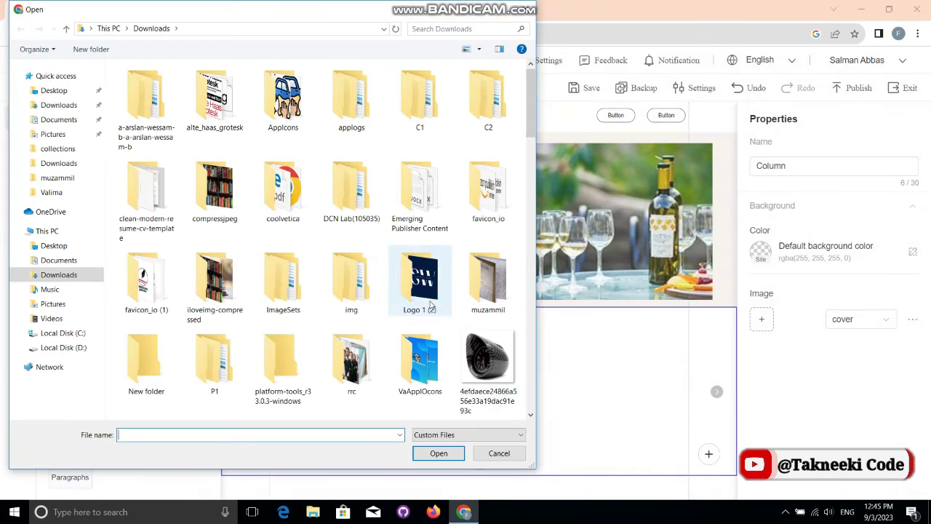
scroll(430, 305, down, 2)
click(431, 306)
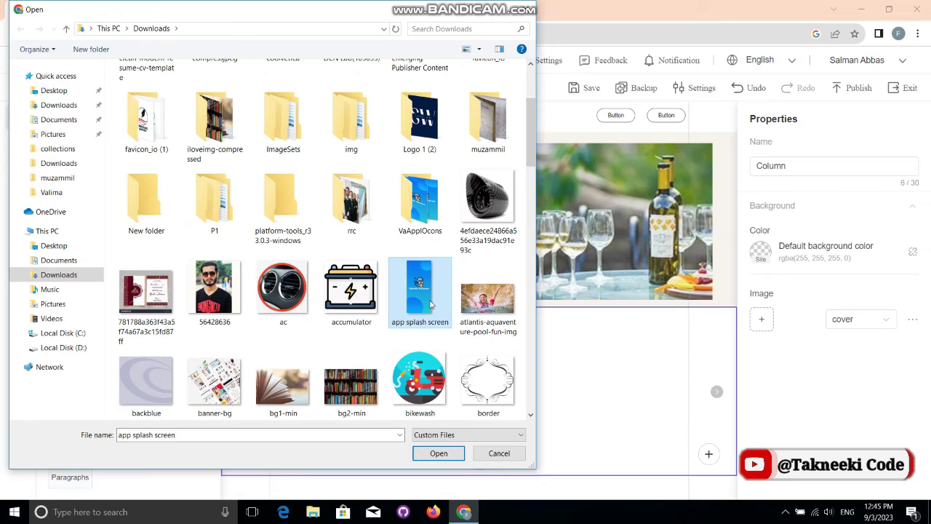
key(Left)
key(Up)
key(Down)
key(Down)
key(Up)
key(Up)
key(Return)
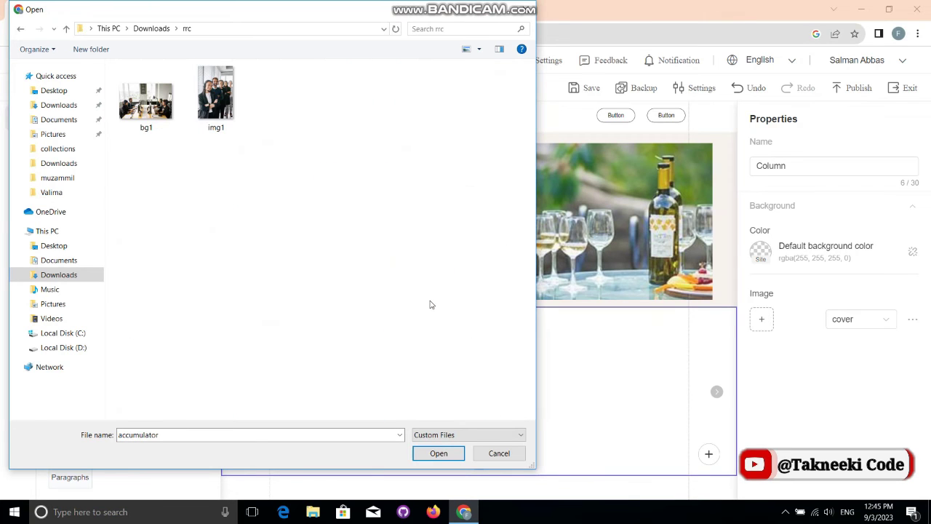
key(Right)
key(Left)
key(Return)
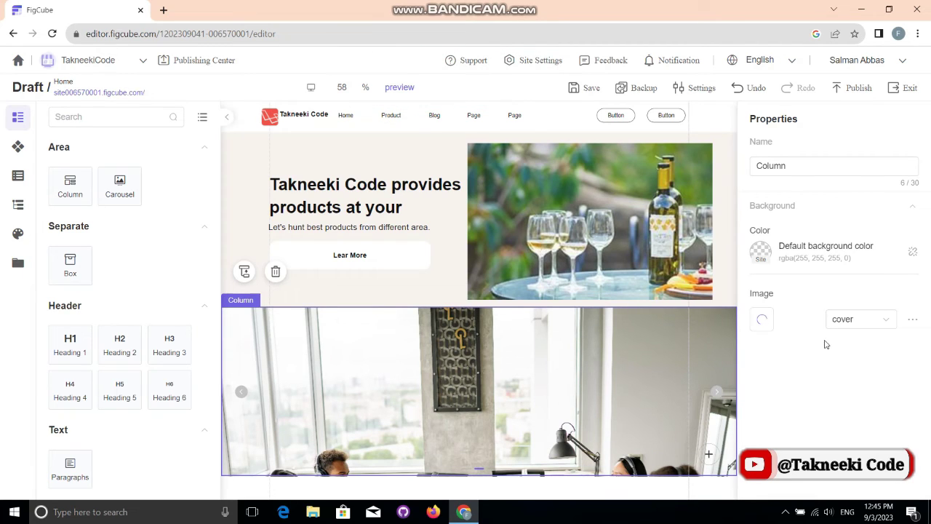
Step: Try the repeat fit on the office background, then set it back to cover
click(846, 326)
click(847, 369)
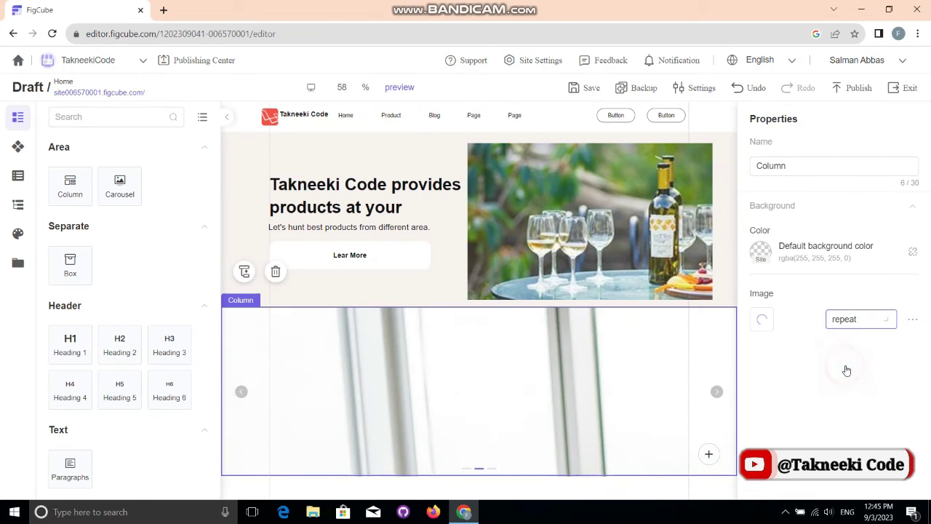
click(851, 320)
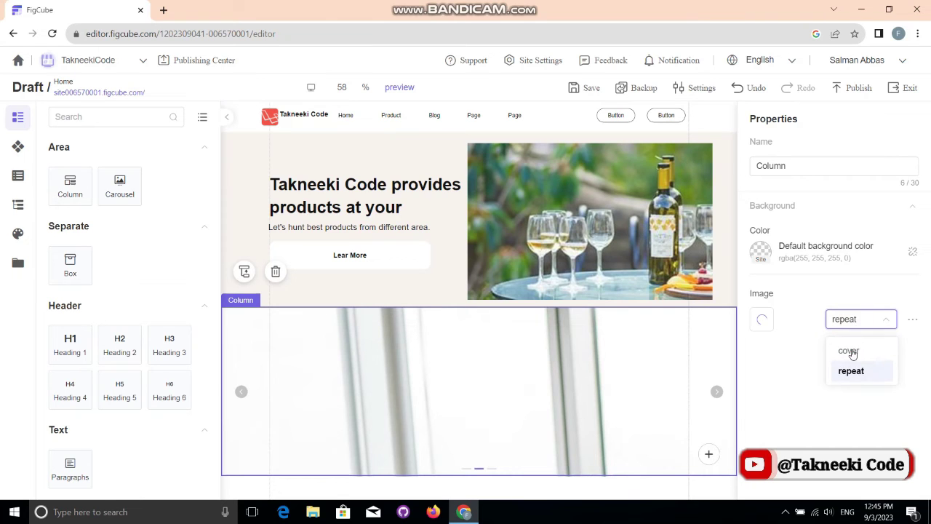
click(848, 350)
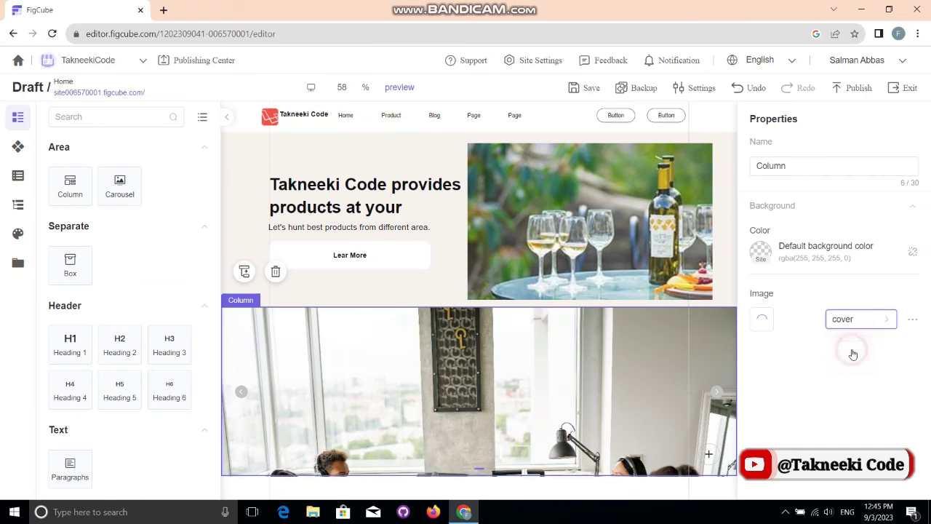
Step: On the third slide, upload Downloads\iloveimg-compressed\bg2 as the column's background image
click(715, 391)
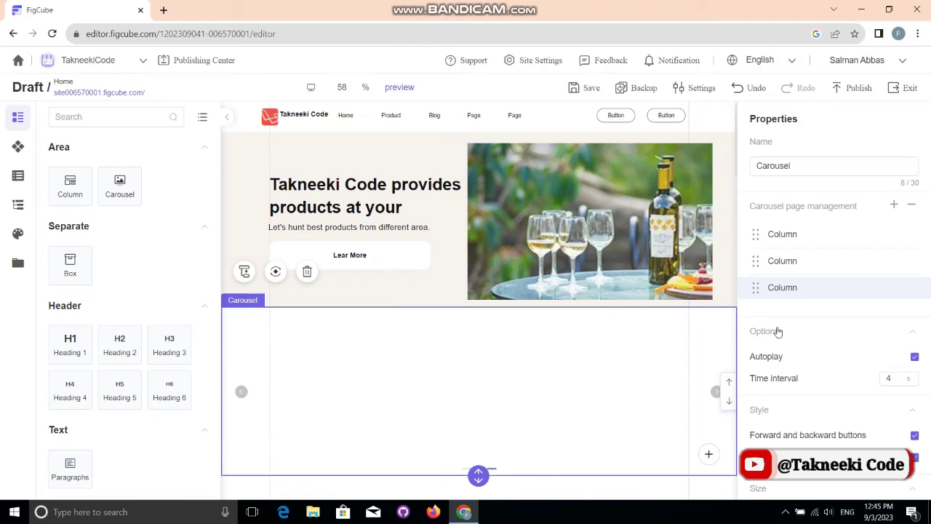
click(681, 402)
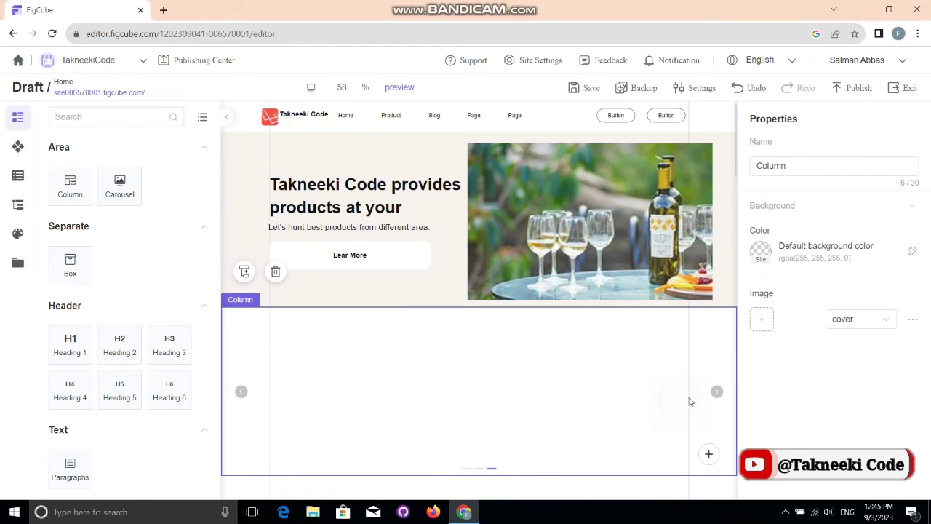
click(762, 320)
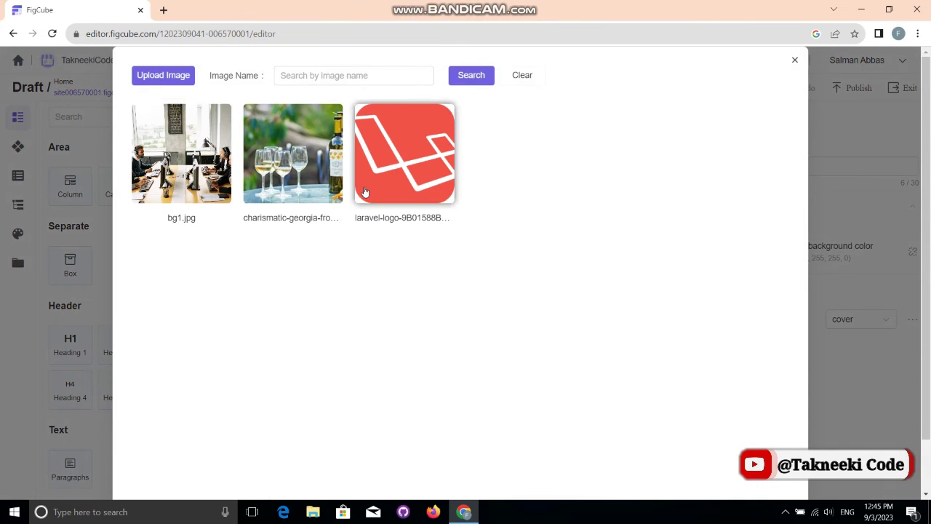
click(160, 80)
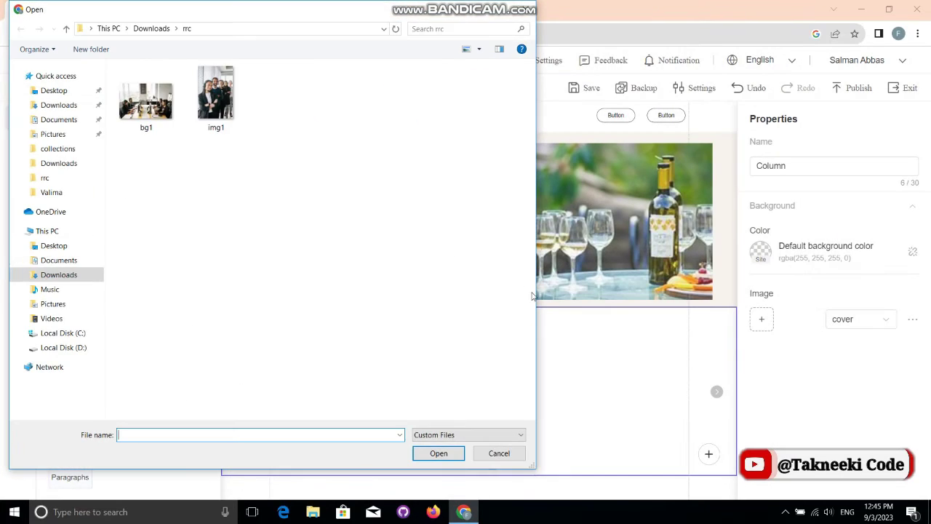
key(BackSpace)
key(i)
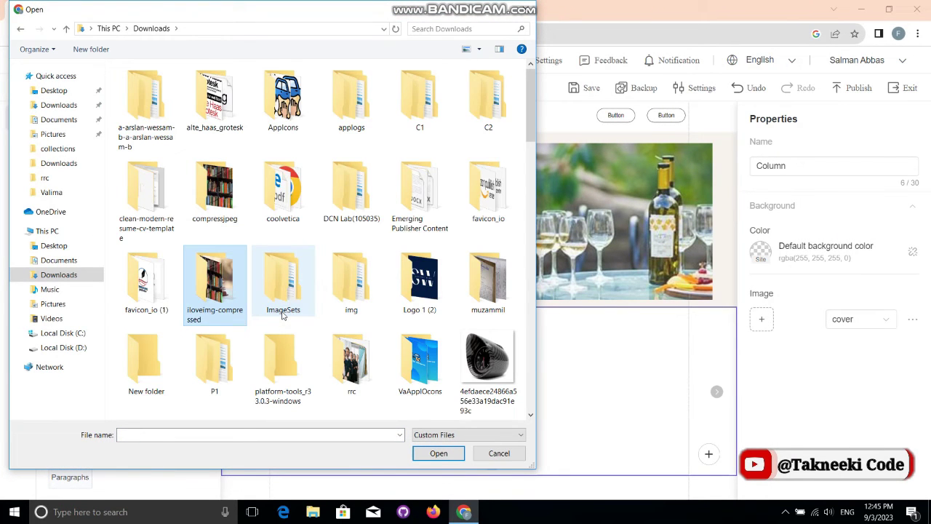
key(Return)
key(Right)
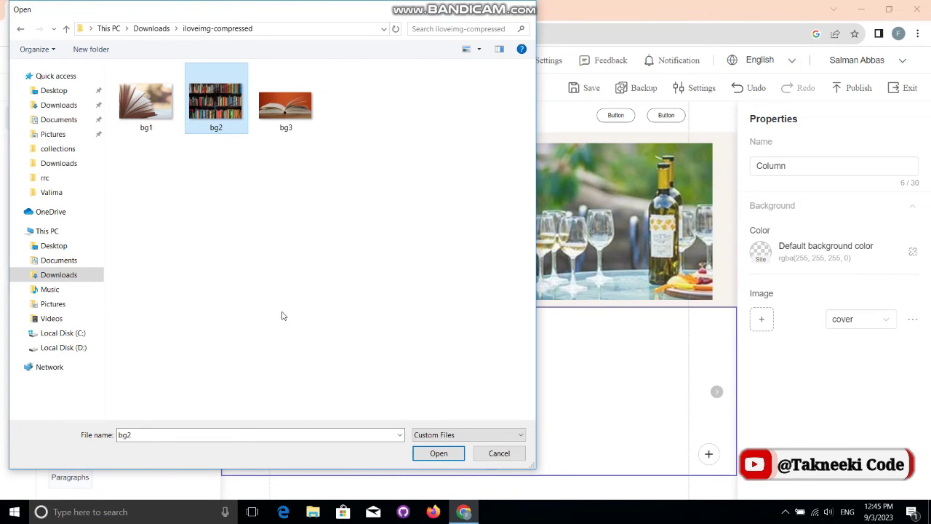
key(Return)
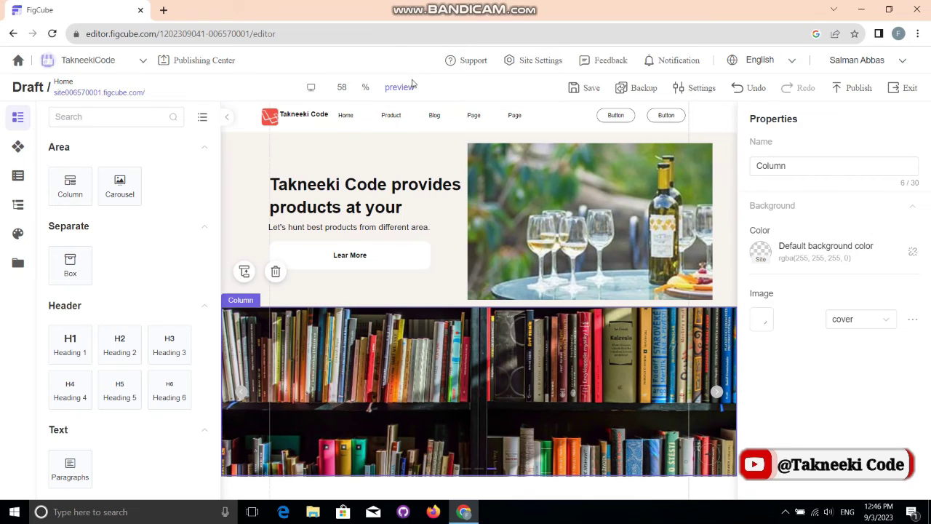
Step: Save the site changes and scroll the preview down to the image carousel
click(583, 87)
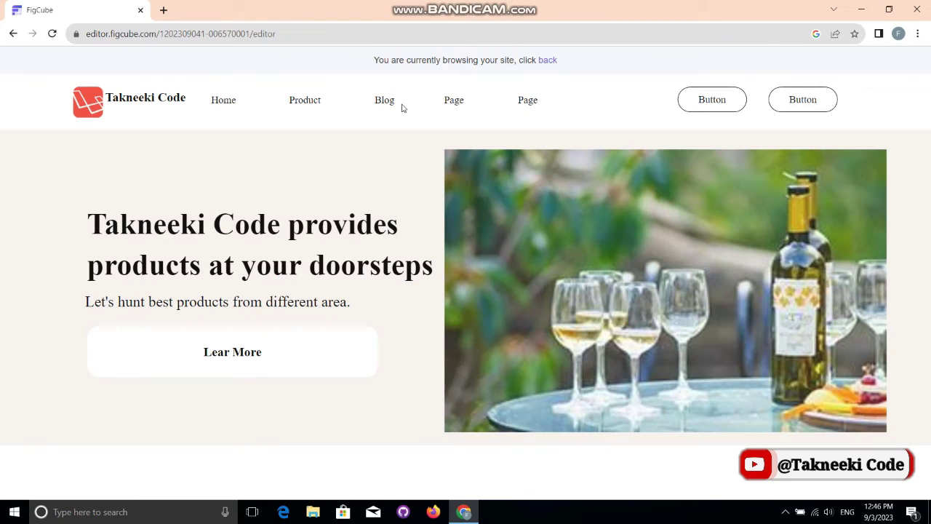
scroll(499, 188, down, 3)
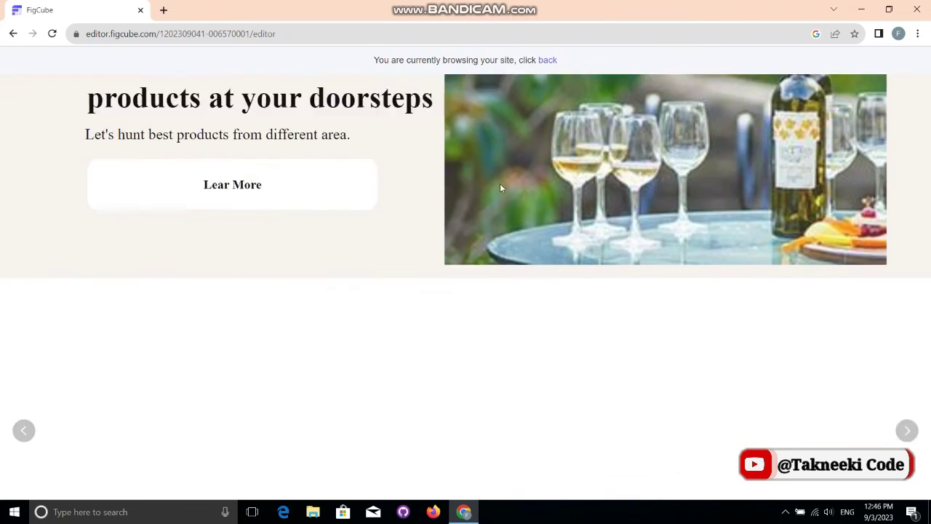
scroll(500, 188, up, 3)
scroll(500, 187, down, 5)
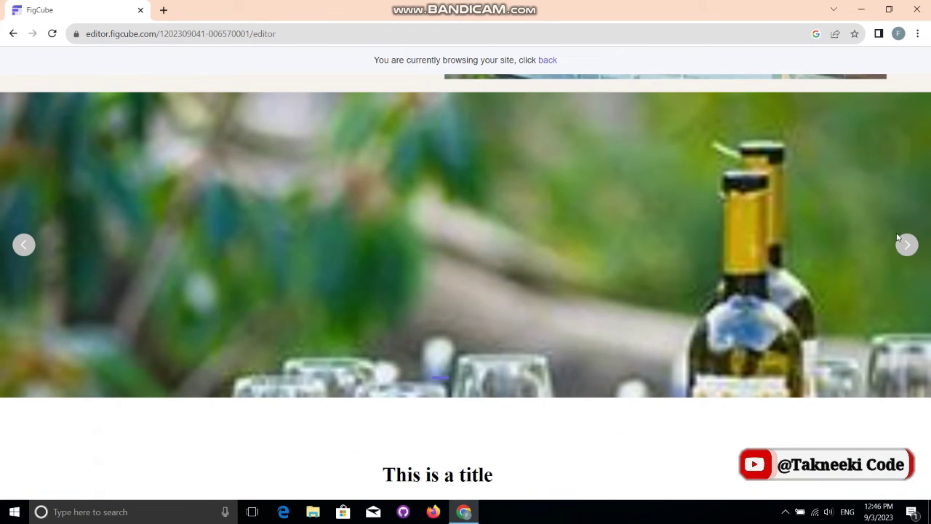
Step: Cycle the carousel forward to the office and bookshelf slides, back again, then return to the editor
click(906, 244)
click(907, 244)
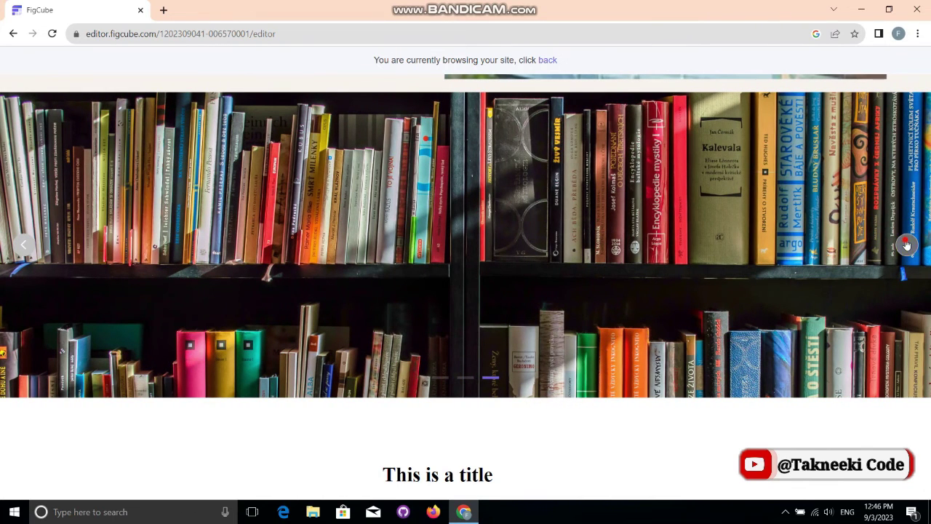
click(23, 246)
click(24, 246)
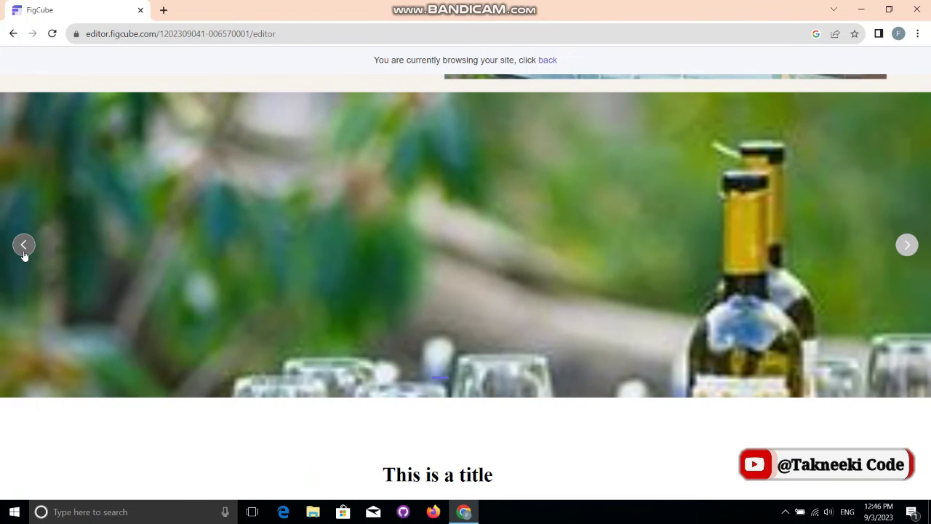
click(545, 61)
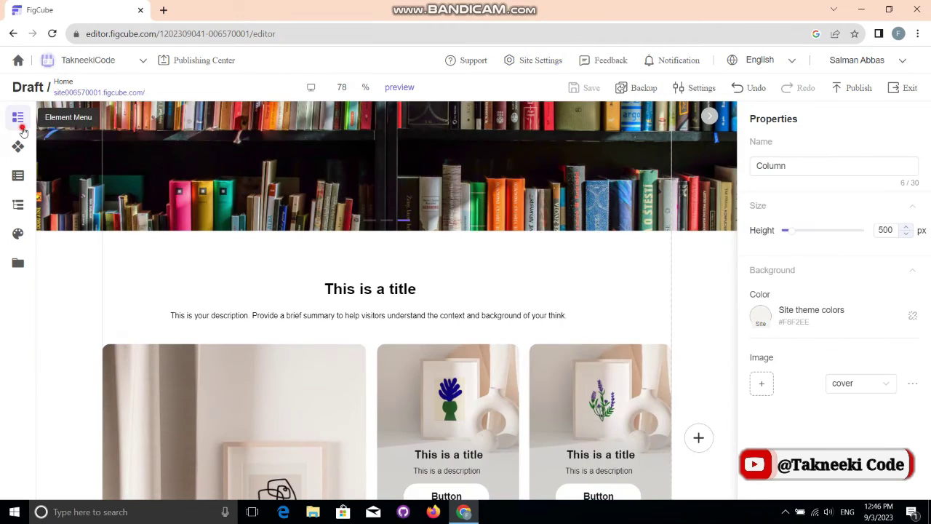
Step: Open the Element Menu and then its Section Menu library of ready-made sections
click(19, 123)
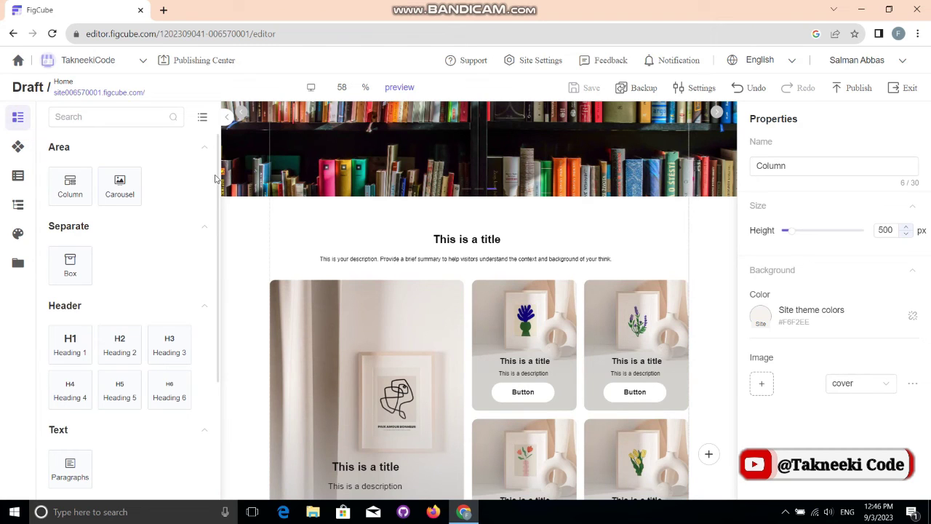
drag(215, 178, 222, 318)
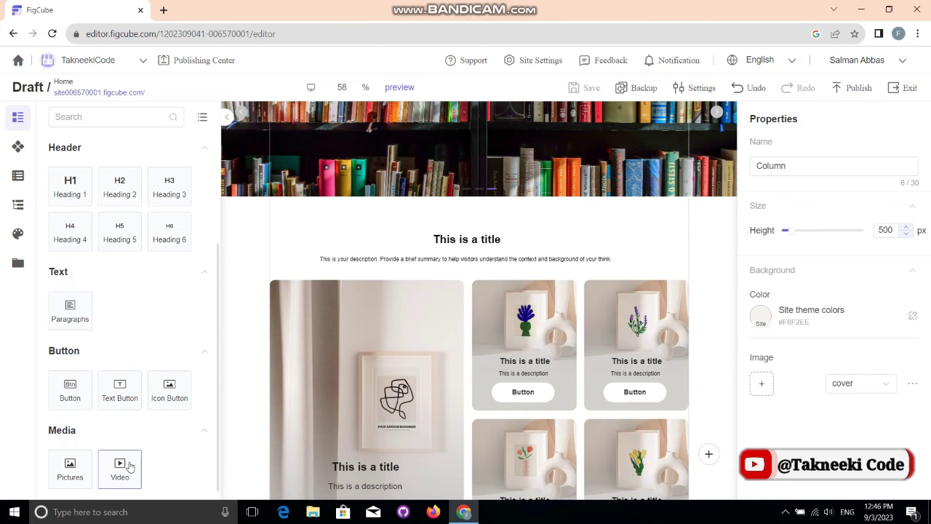
click(19, 147)
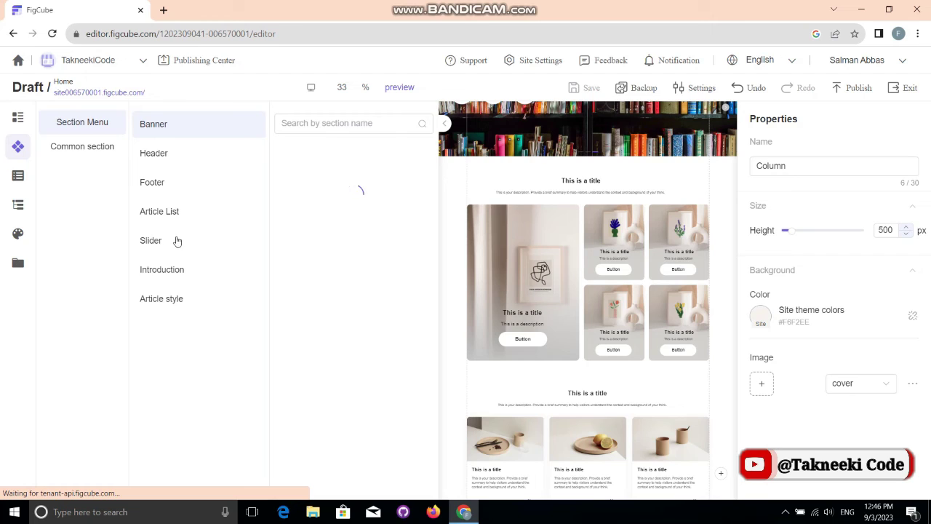
Step: Browse the Header and Footer section layouts, switching between the two categories
click(164, 153)
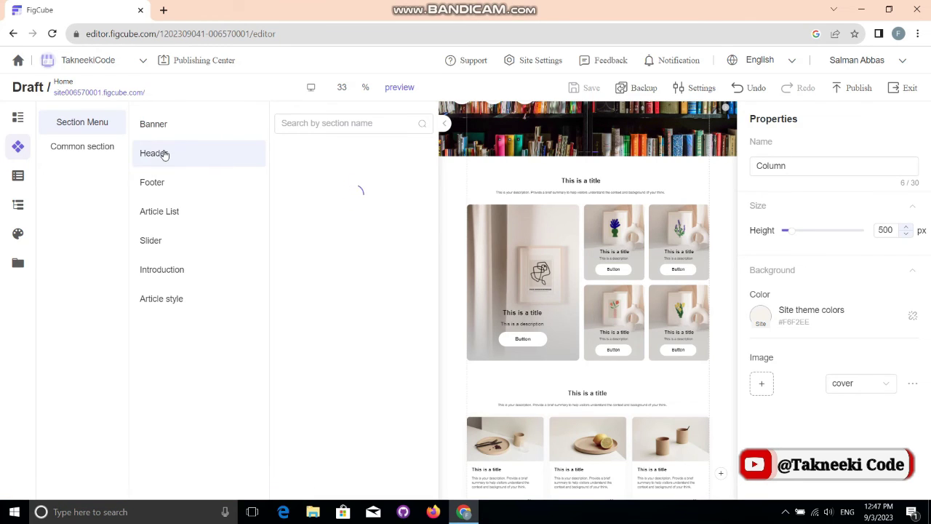
click(175, 190)
click(160, 156)
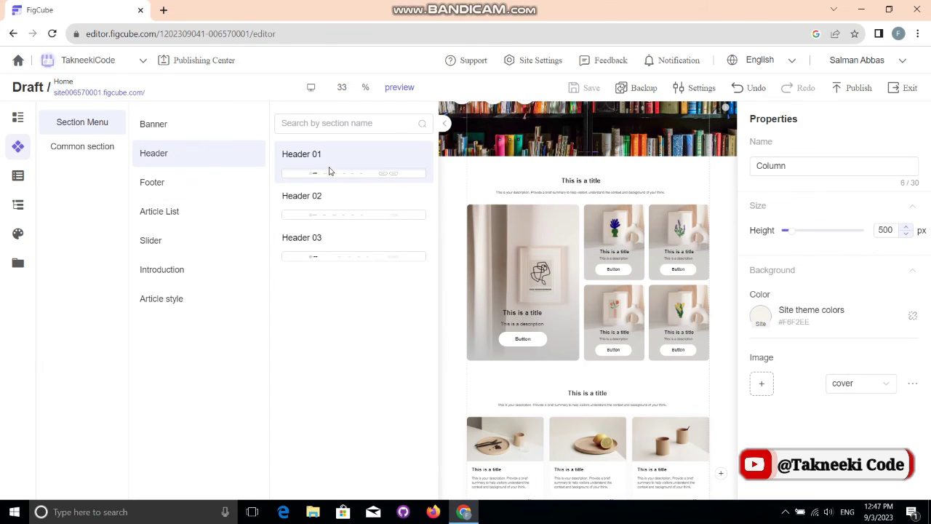
click(337, 213)
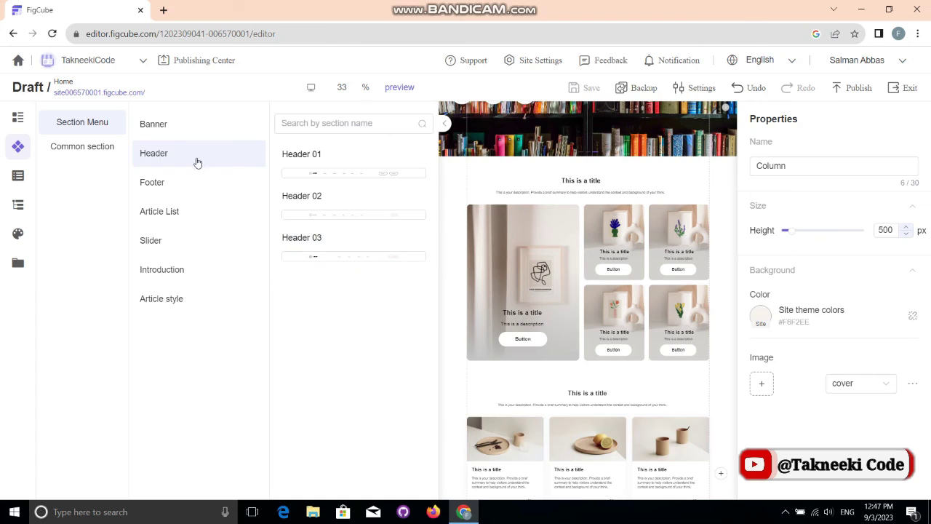
click(199, 188)
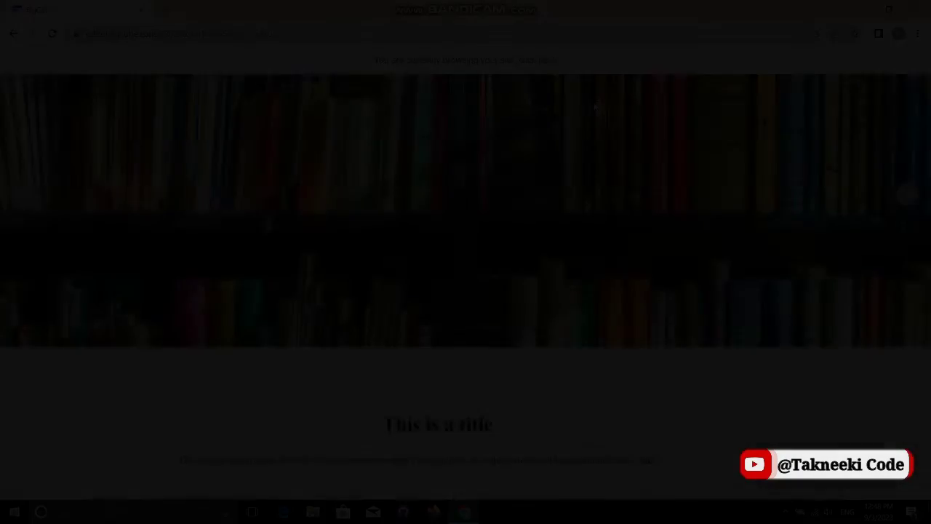
Step: Scroll the preview down to the footer and back up to the top
scroll(593, 107, down, 10)
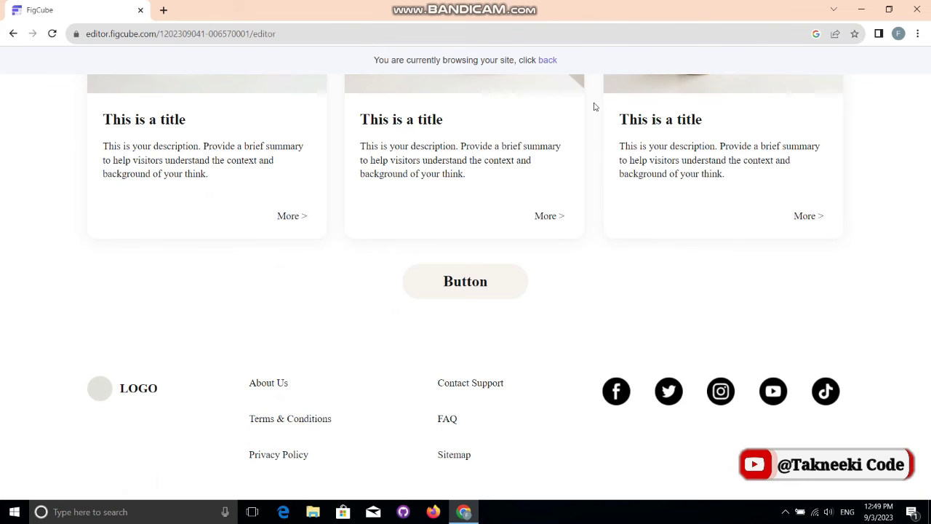
scroll(594, 107, up, 20)
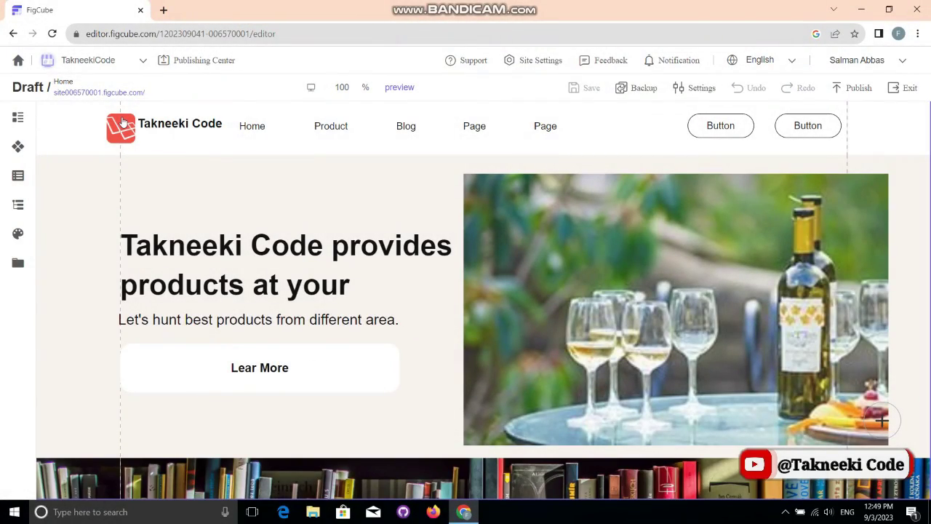
Step: Publish the site with the remark 'Good remarks', correcting the typo before submitting
click(856, 87)
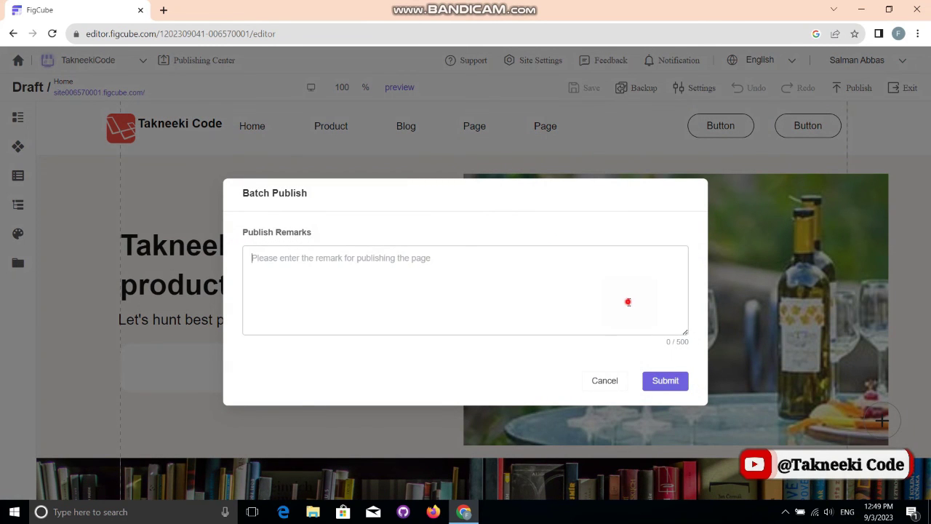
click(627, 301)
text(Good re)
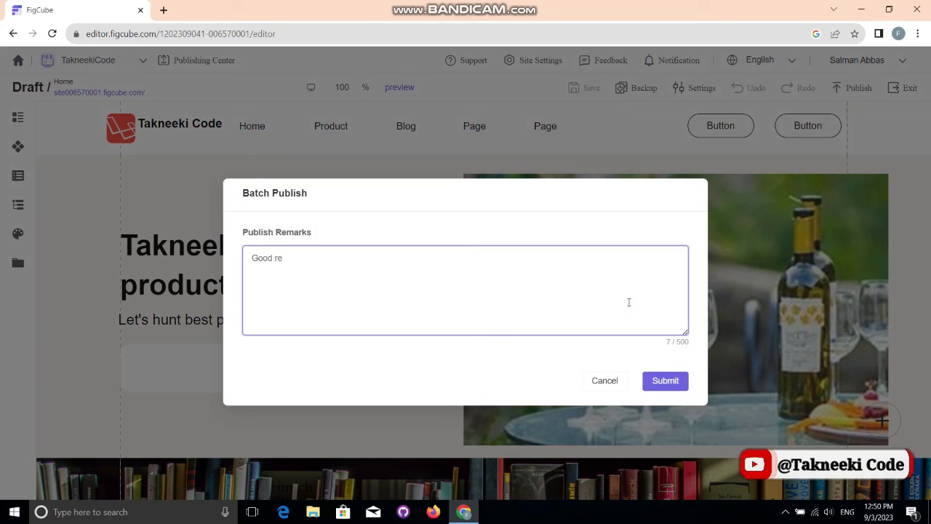
text(markds)
key(Left)
key(BackSpace)
click(673, 380)
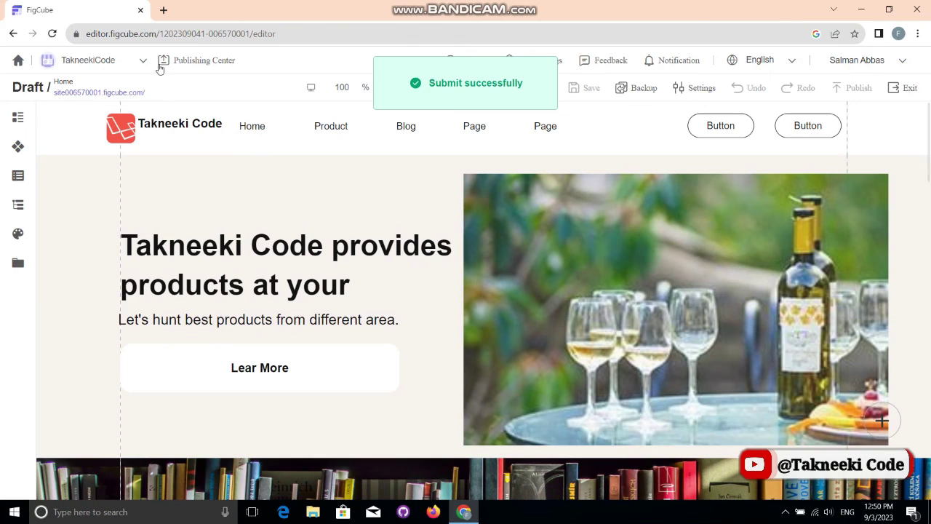
Step: Open the live site link in a new browser tab and switch to it
right_click(132, 93)
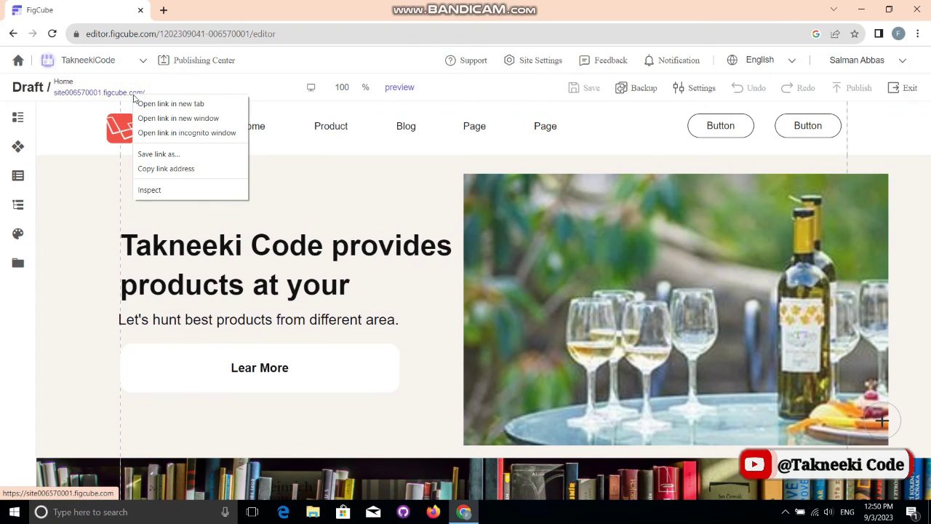
click(136, 101)
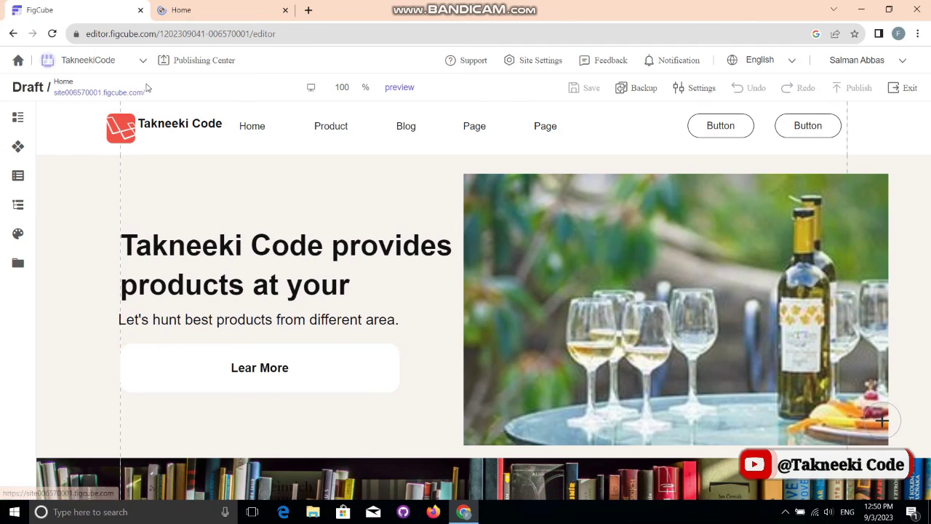
click(195, 7)
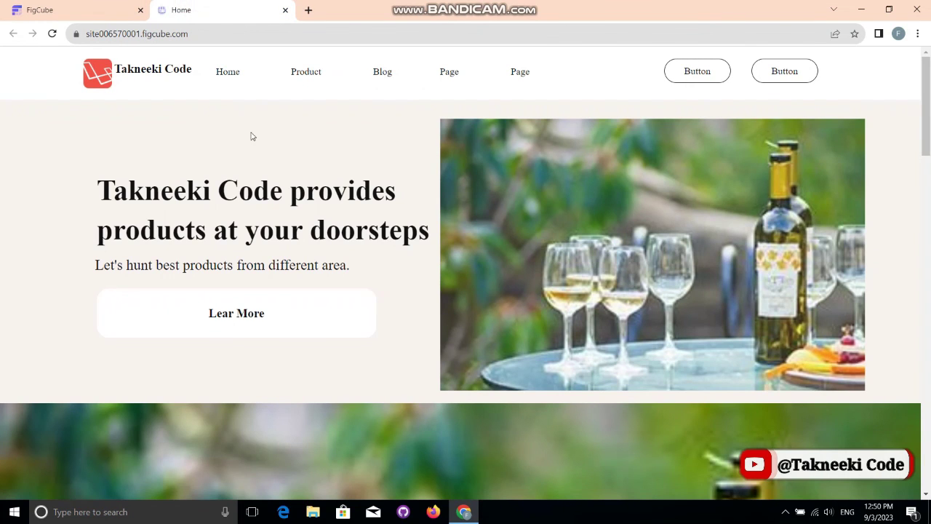
Step: Check the live address site006570001.figcube.com and scroll through the published page
click(173, 33)
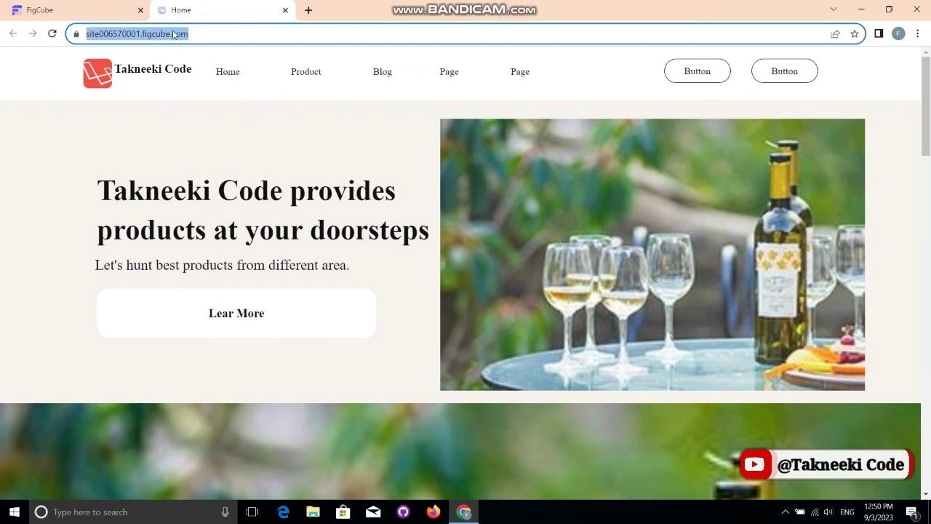
click(173, 33)
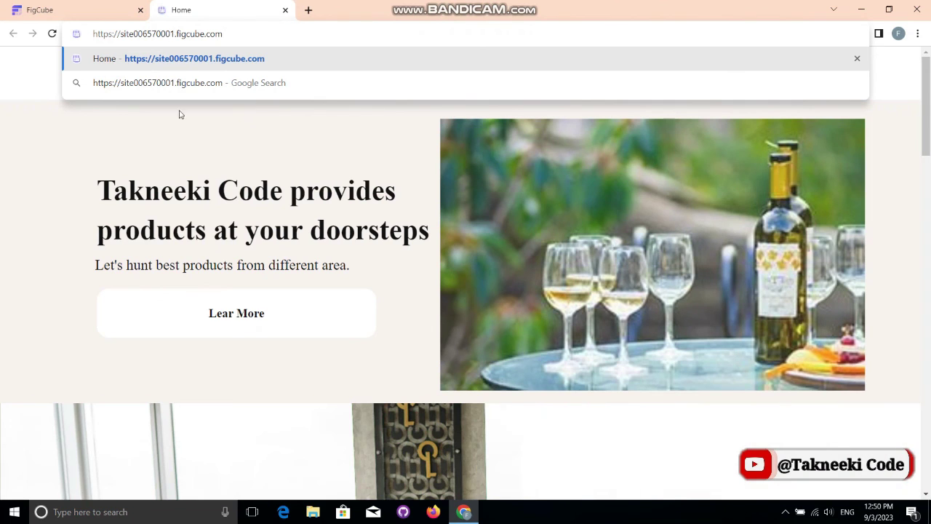
click(298, 232)
scroll(301, 233, down, 15)
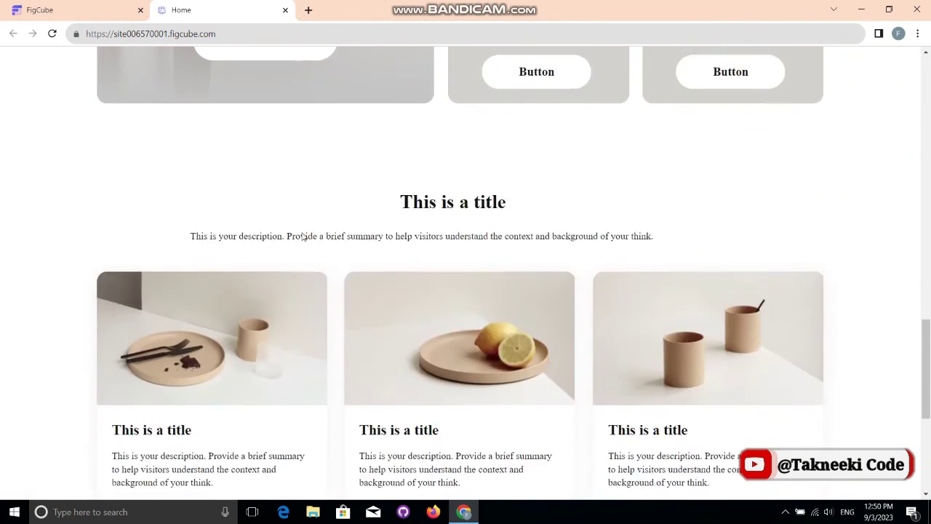
scroll(304, 237, up, 15)
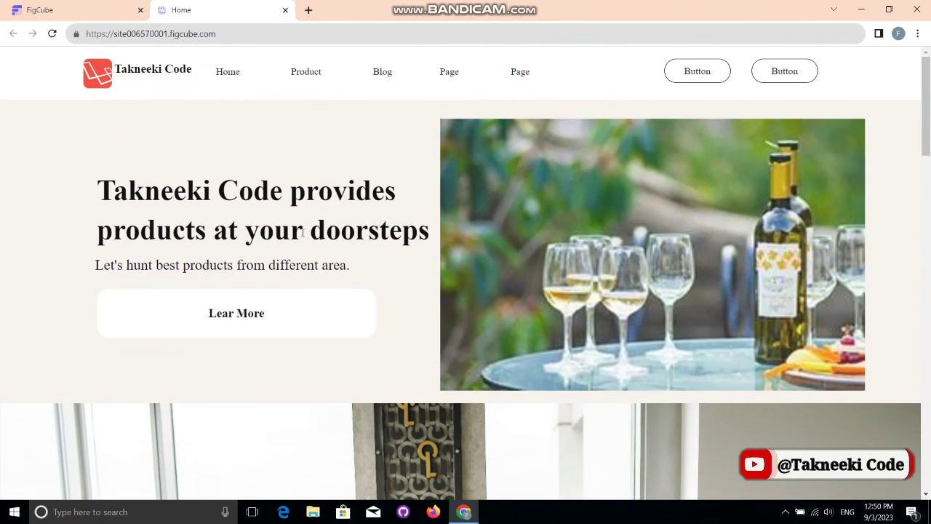
key(ctrl+Tab)
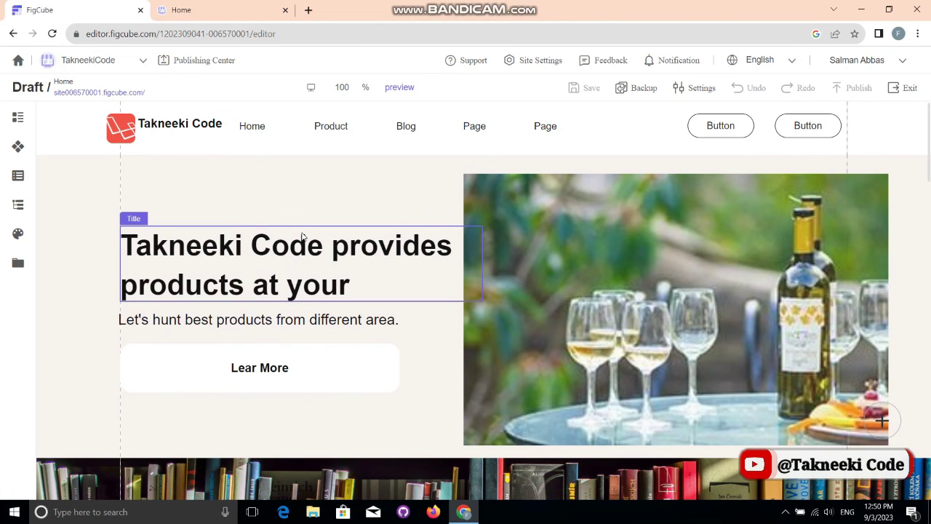
key(ctrl+Tab)
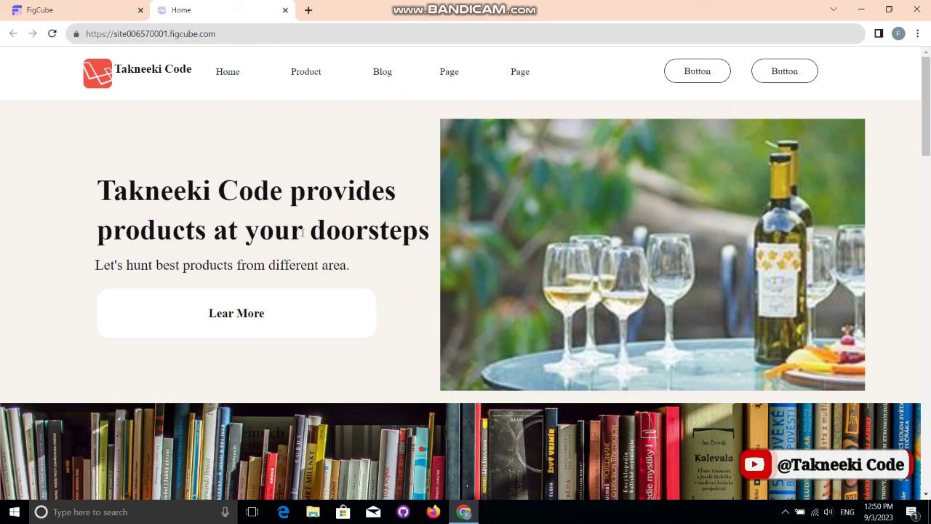